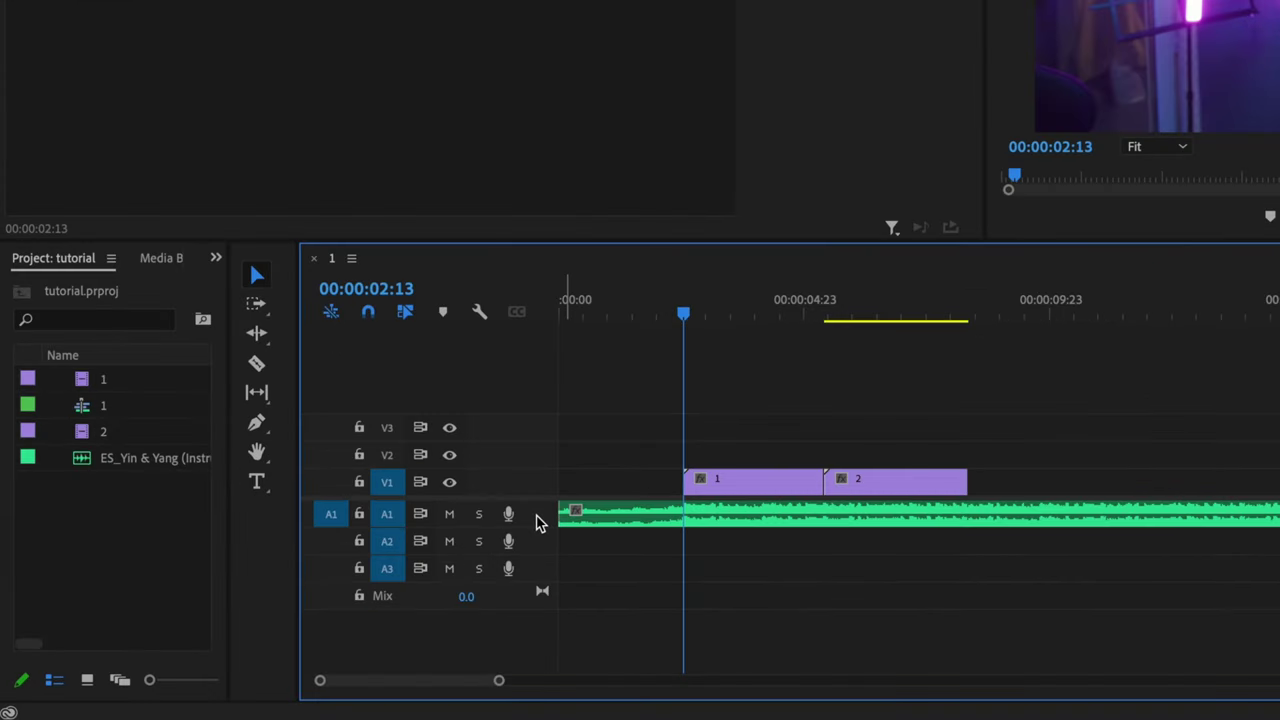
Expand the A1 track to show its waveform, play the song through, and return to the start.
double_click(537, 520)
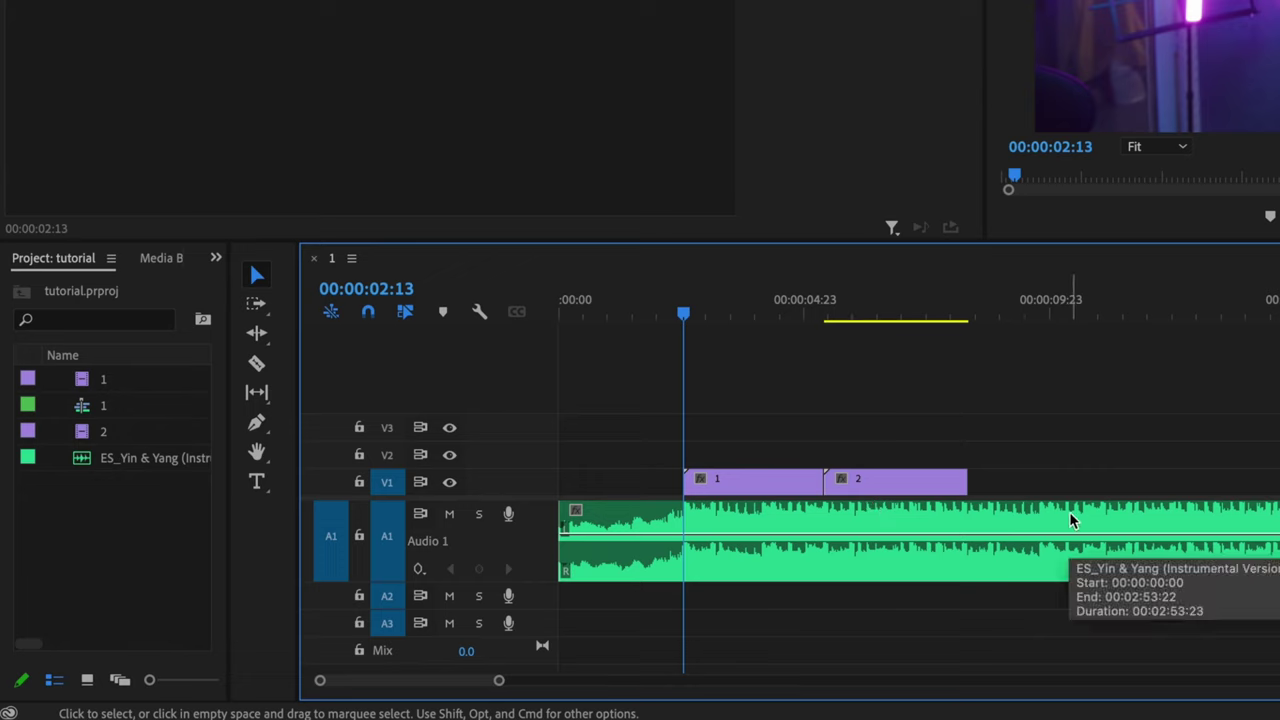
left_click_drag(683, 320, 545, 326)
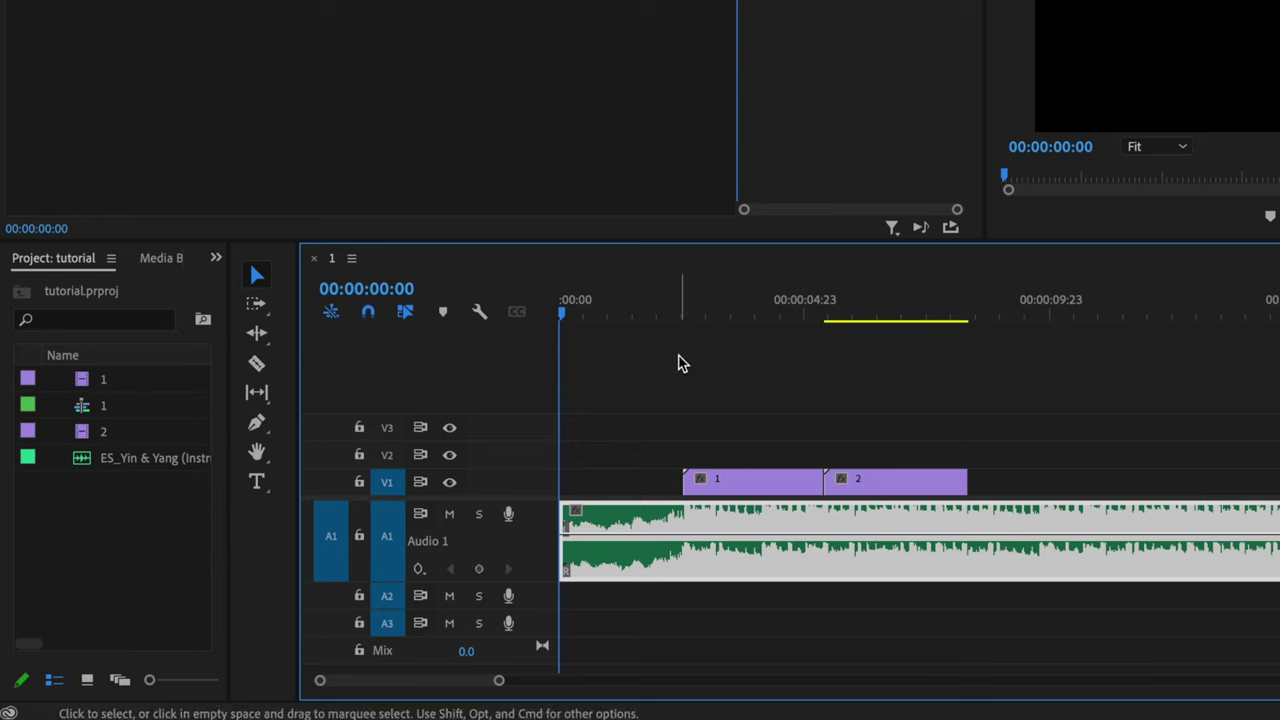
key("space")
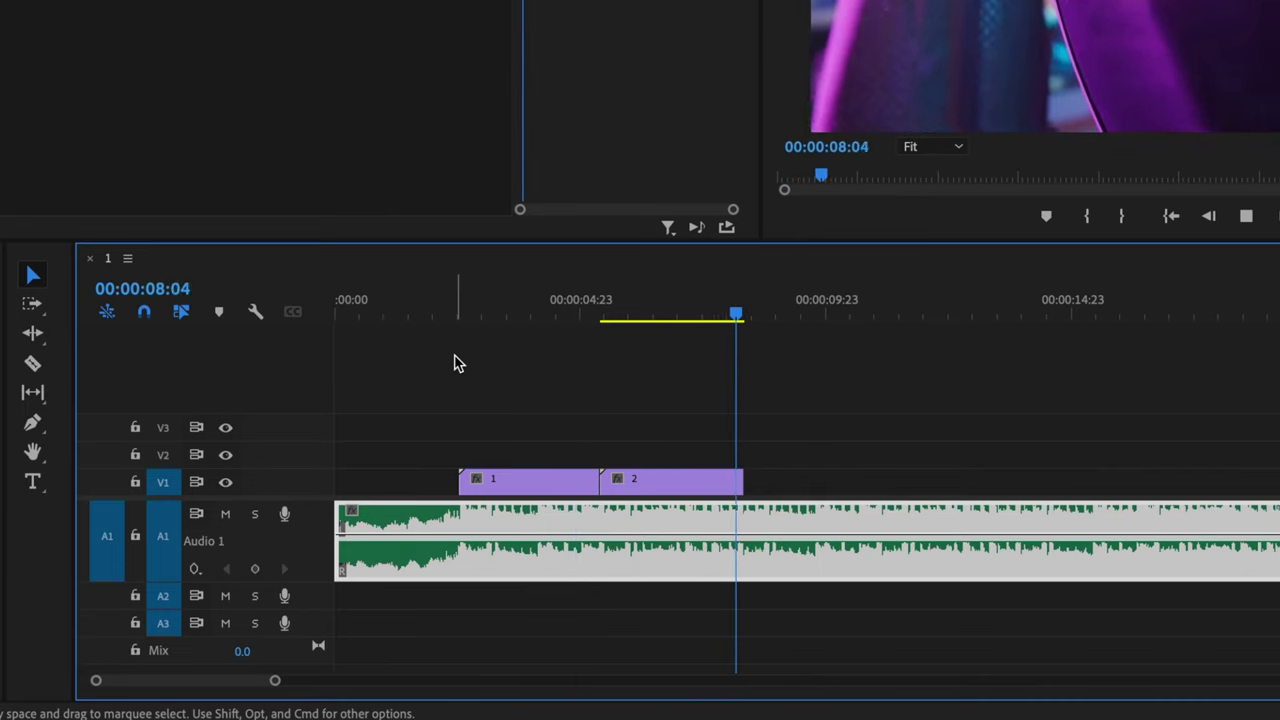
key("space")
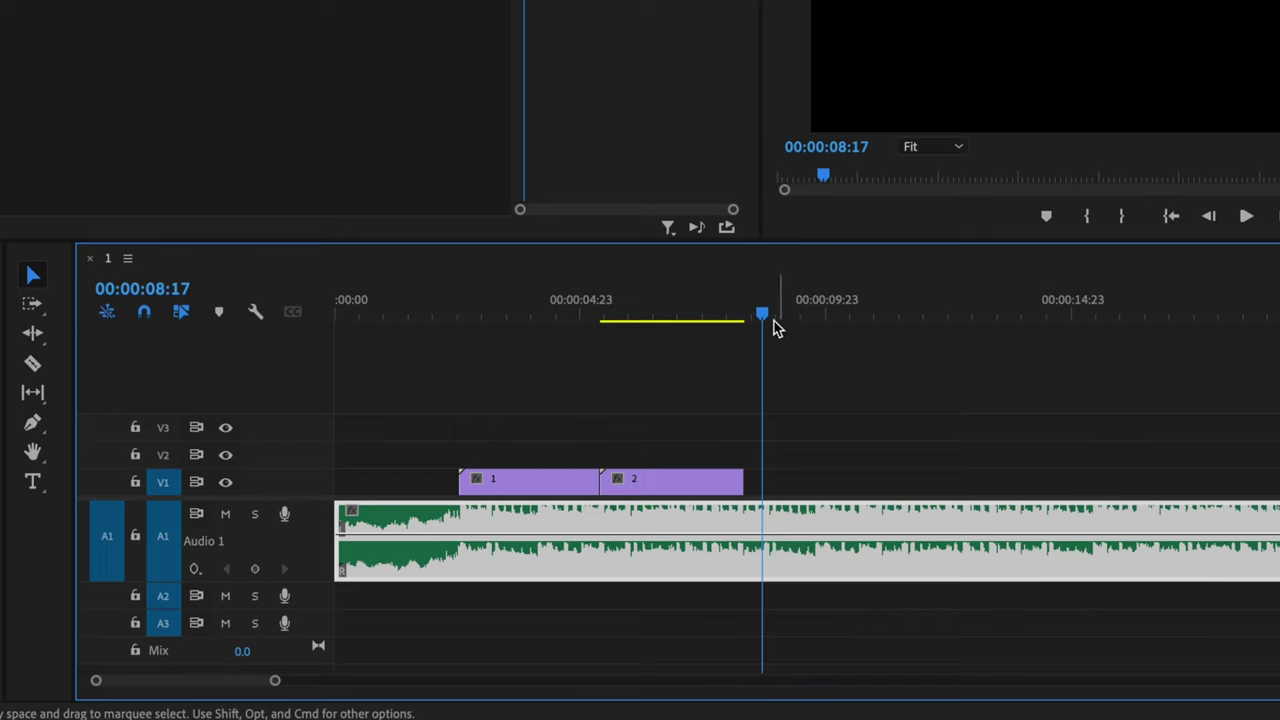
key("Home")
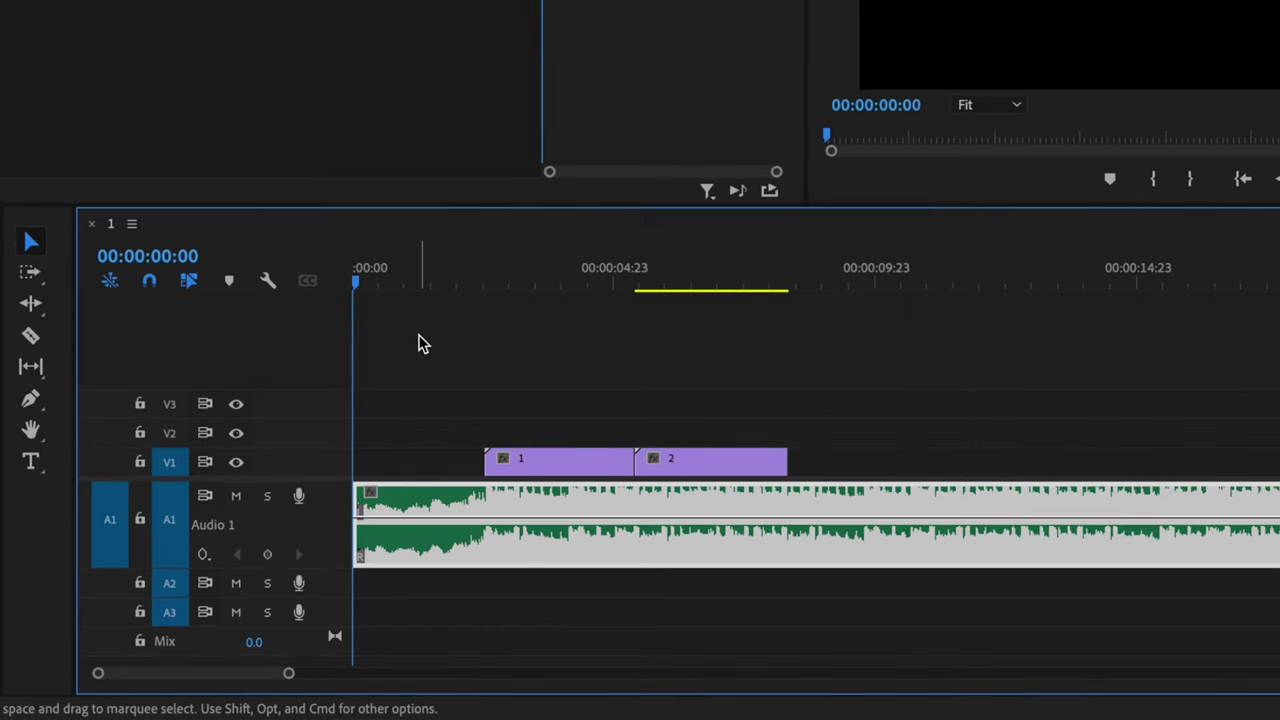
Play the song and drop ruler markers on each bass hit between roughly 3 and 8 seconds.
left_click(566, 364)
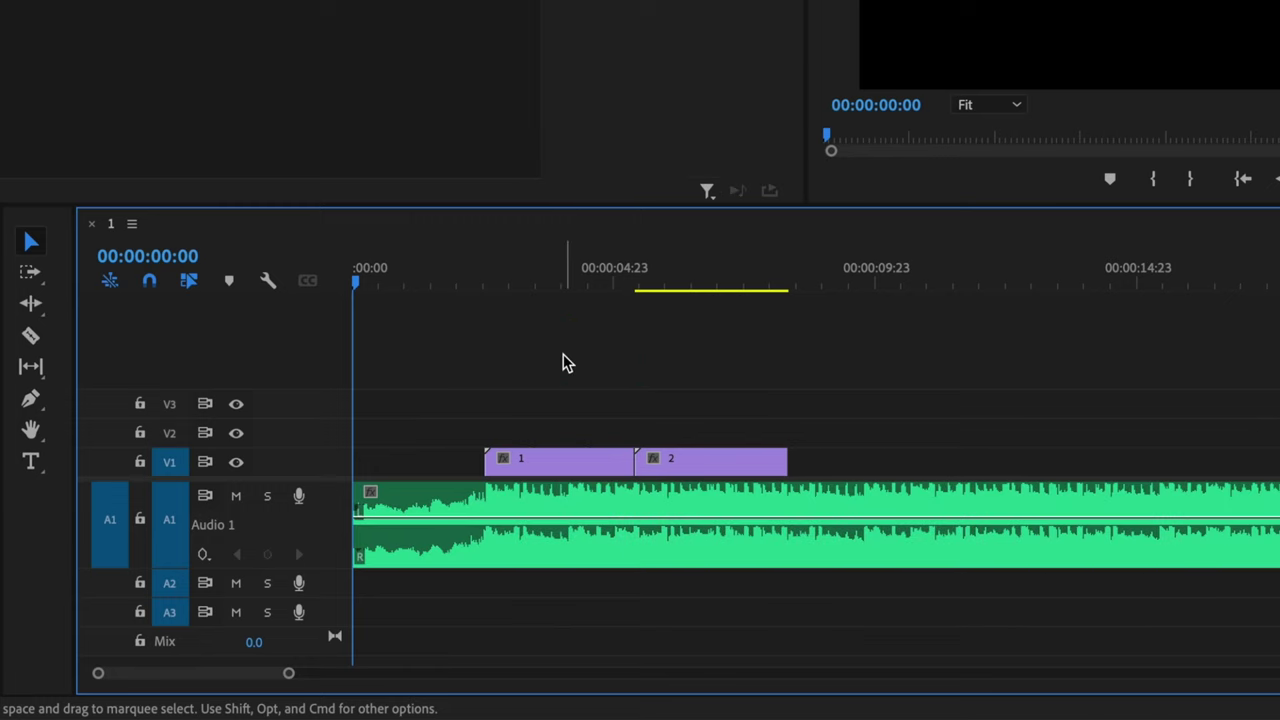
key("m")
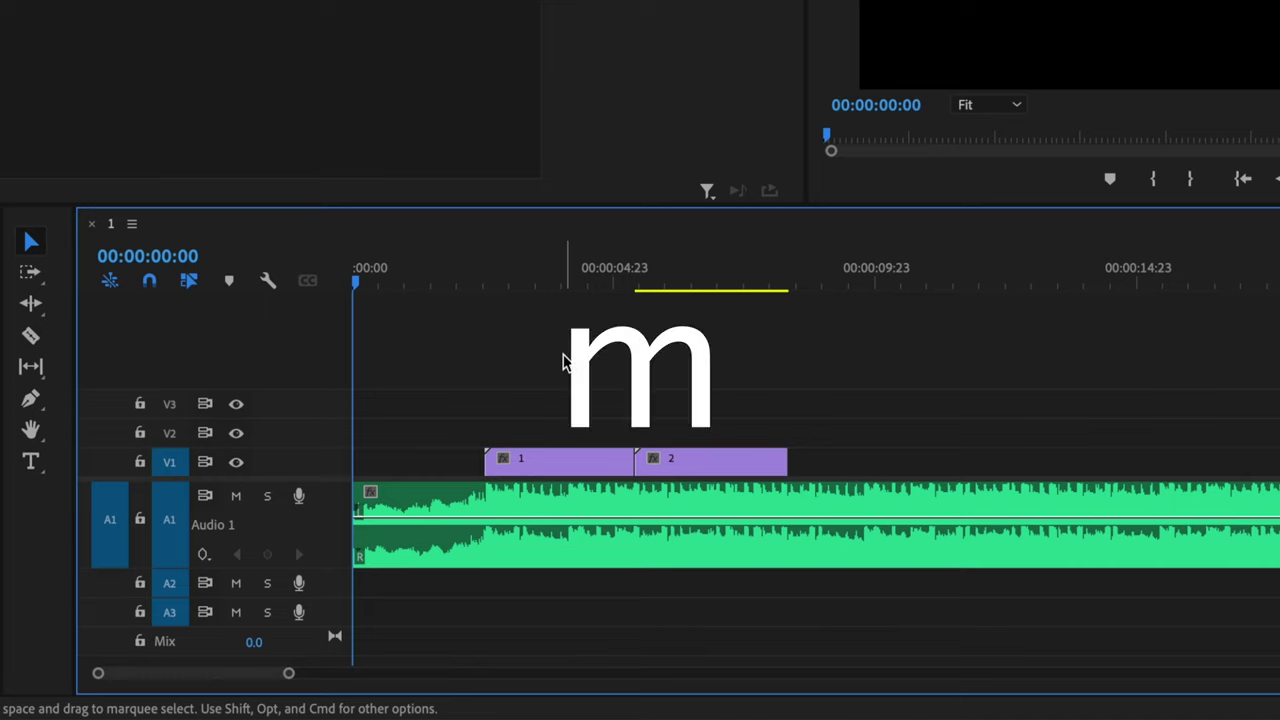
key("space")
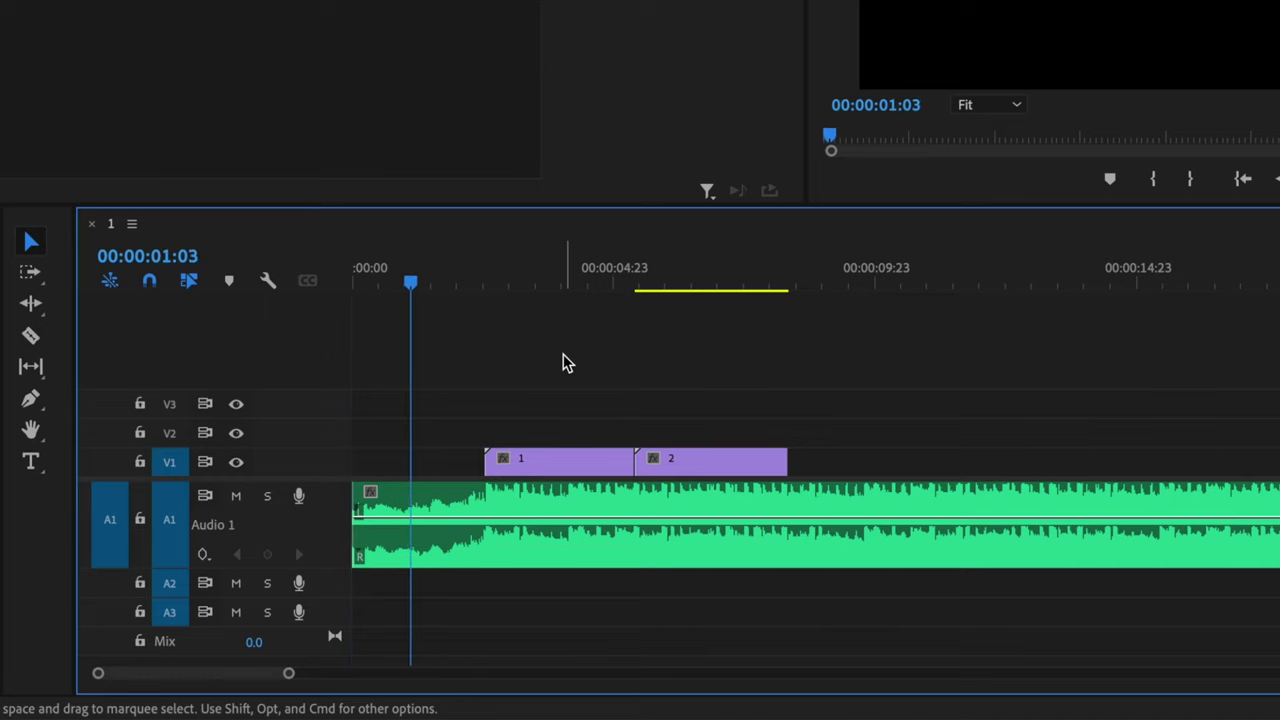
key("m")
key("m")
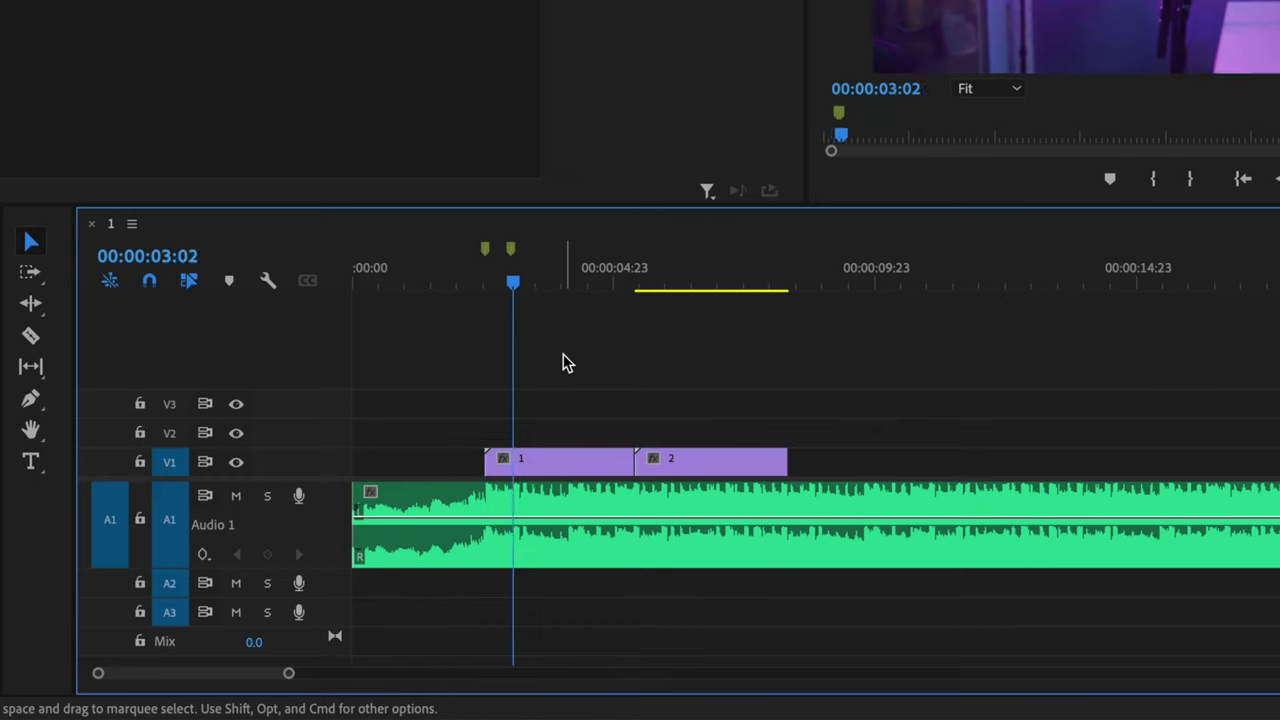
key("m")
key("m")
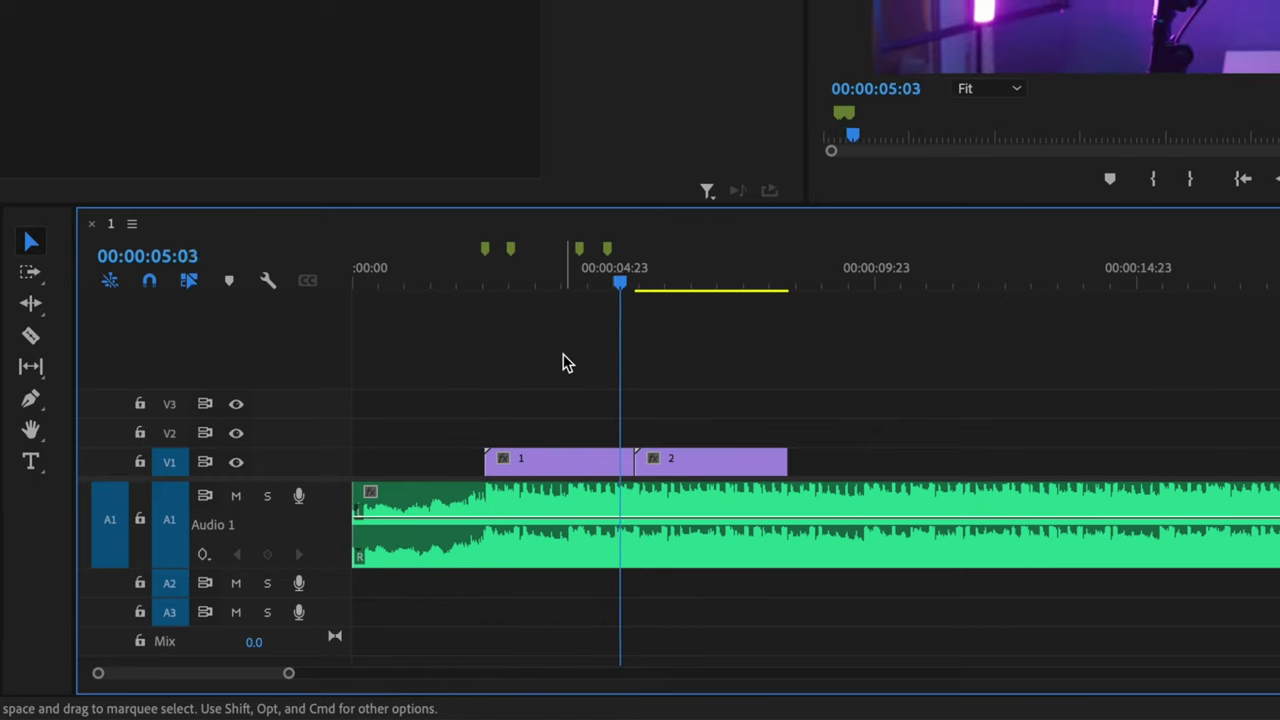
key("m")
key("m")
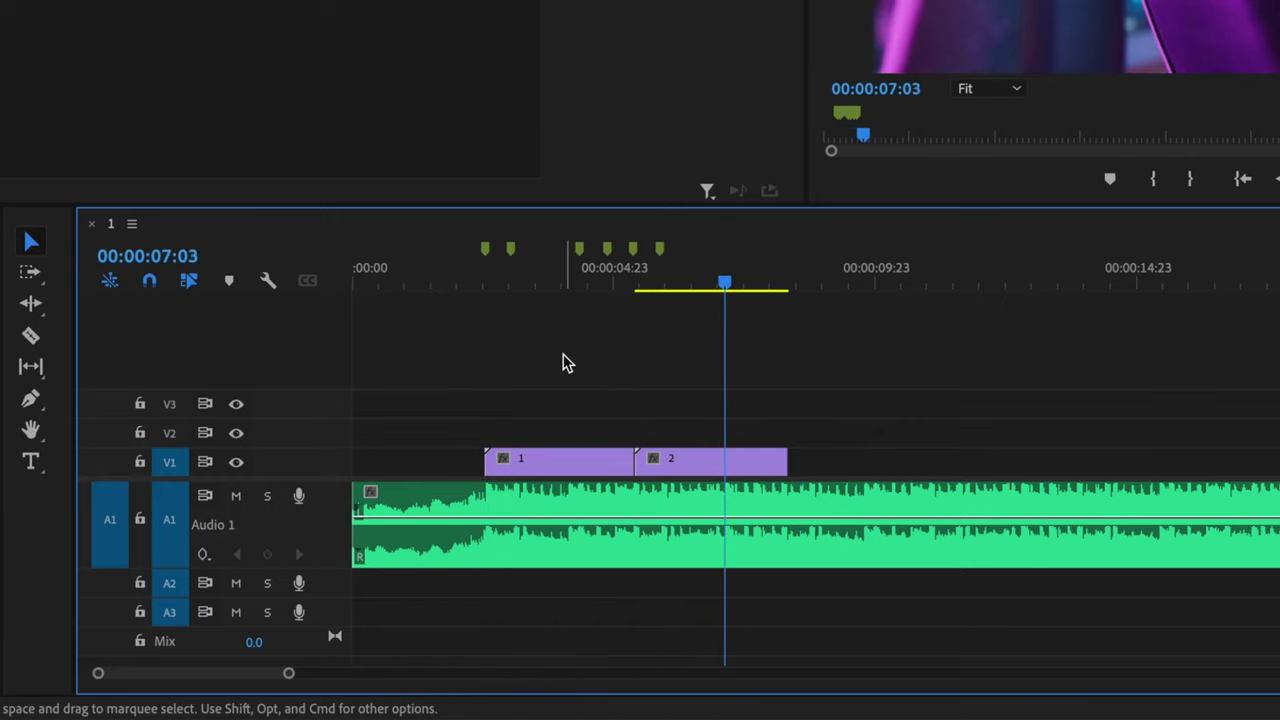
key("m")
key("m")
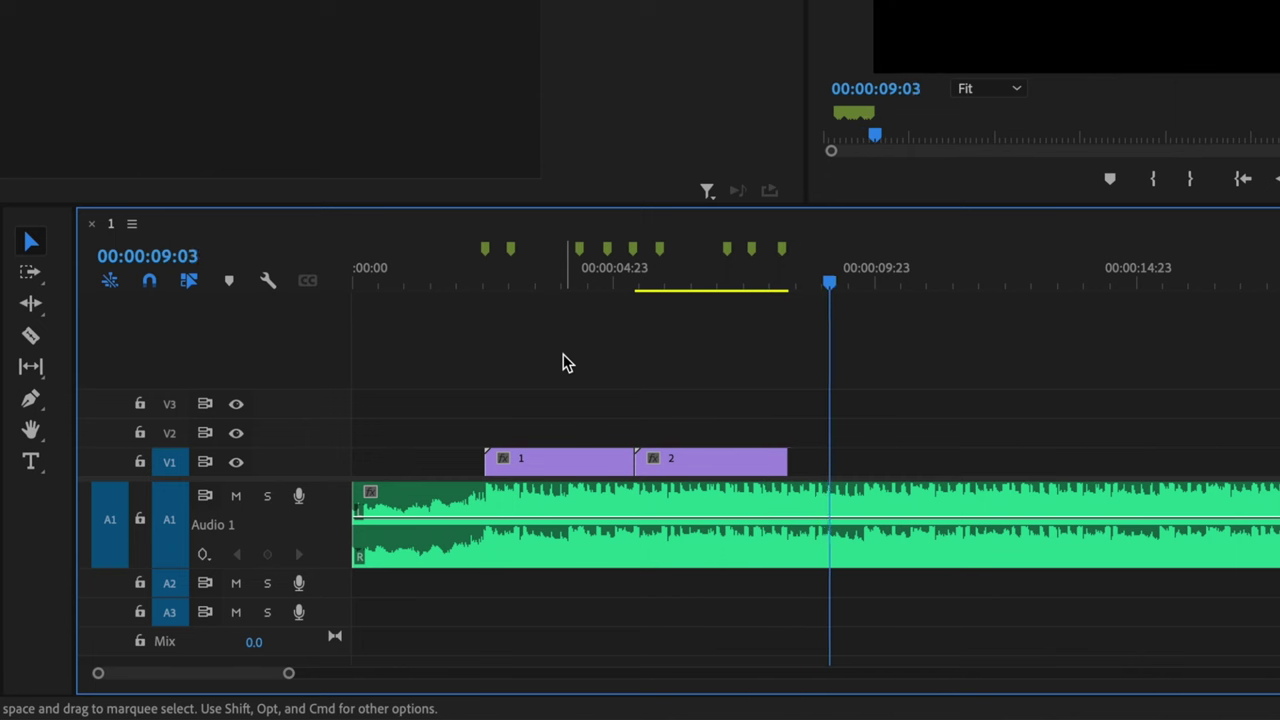
key("space")
Zoom into the timeline and step the playhead through the first bass-hit markers to check them.
key("d")
key("=")
key("=")
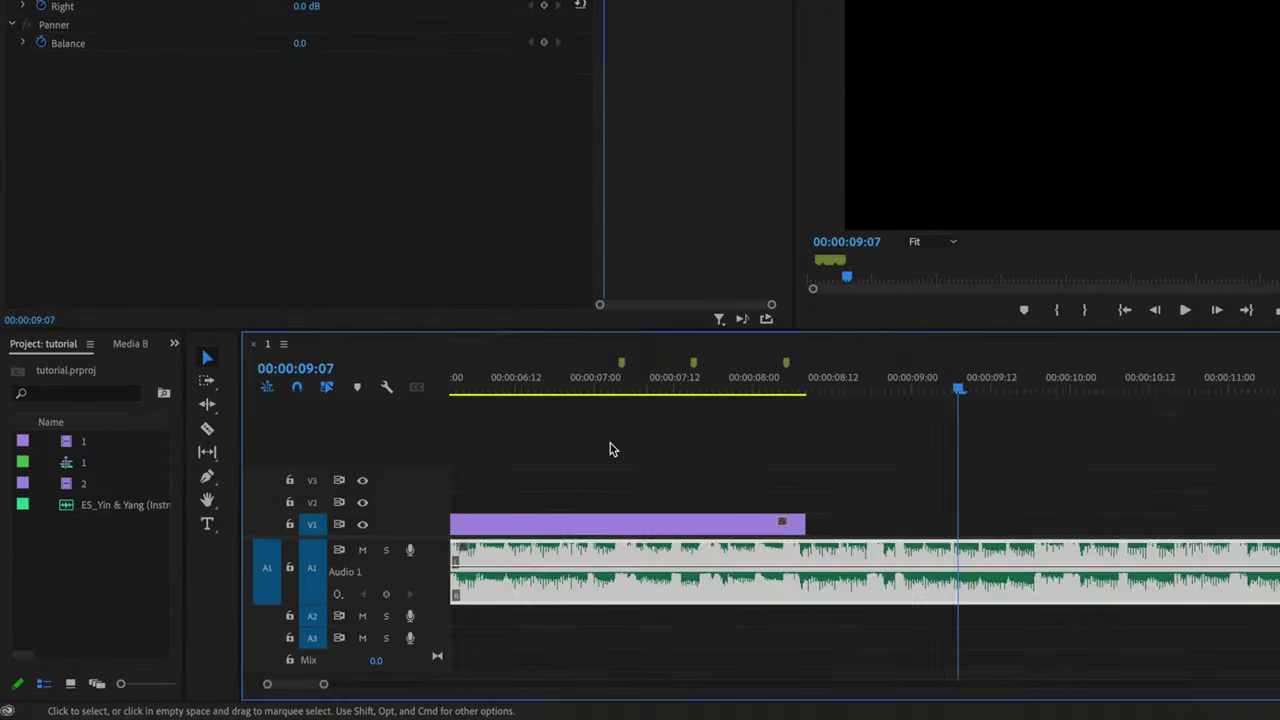
scroll(497, 550, "up", 8)
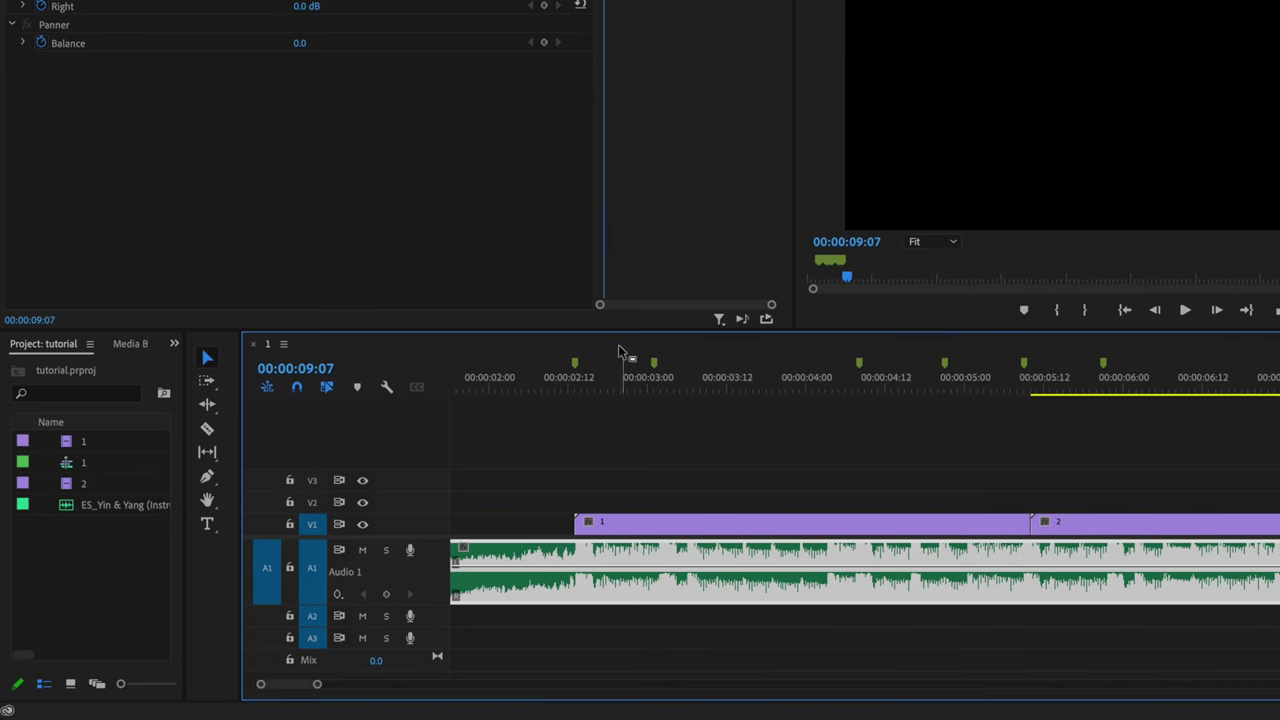
left_click(575, 367)
key("d")
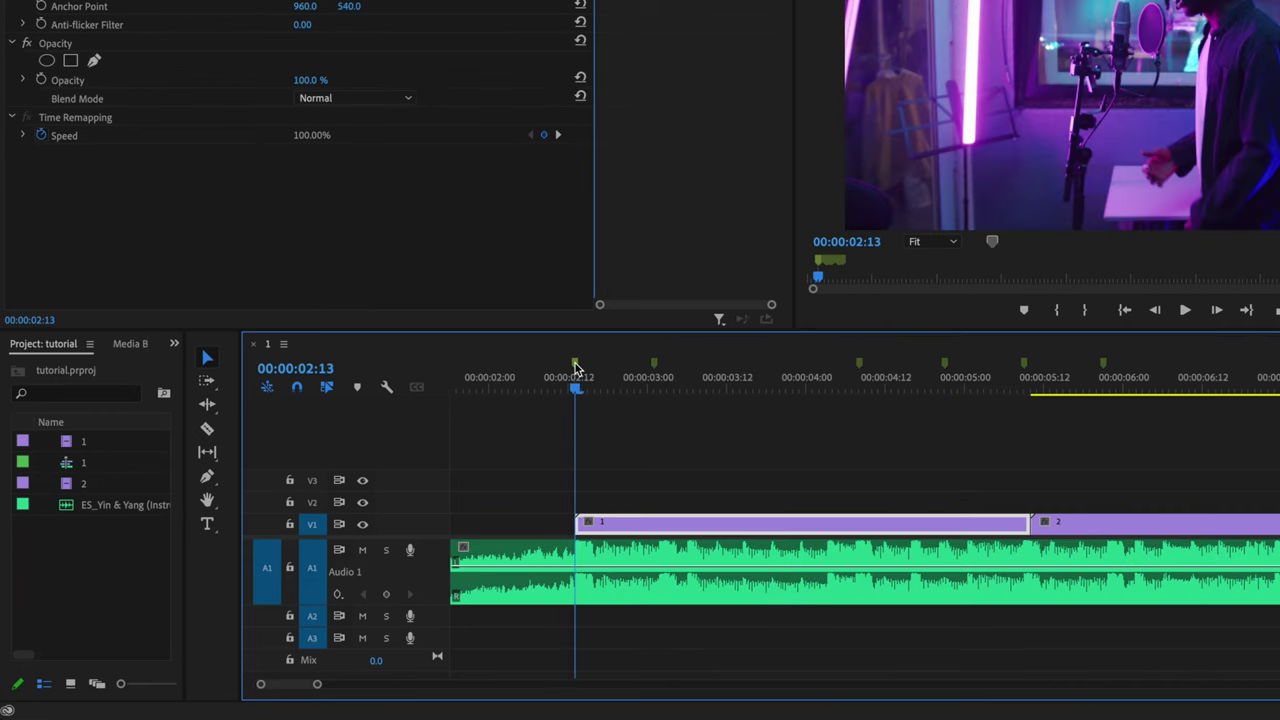
left_click(654, 367)
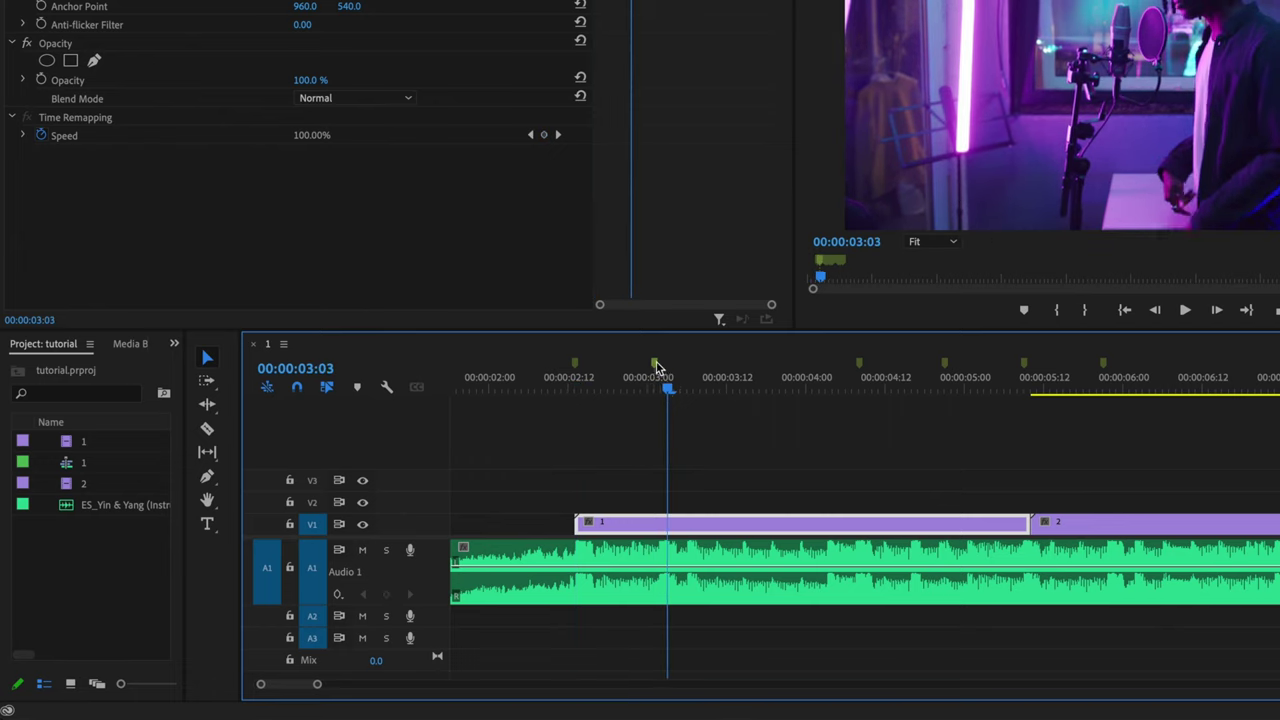
Clear the stray marker near 00:00:04:21 with Clear Selected Marker.
left_click(846, 390)
right_click(946, 368)
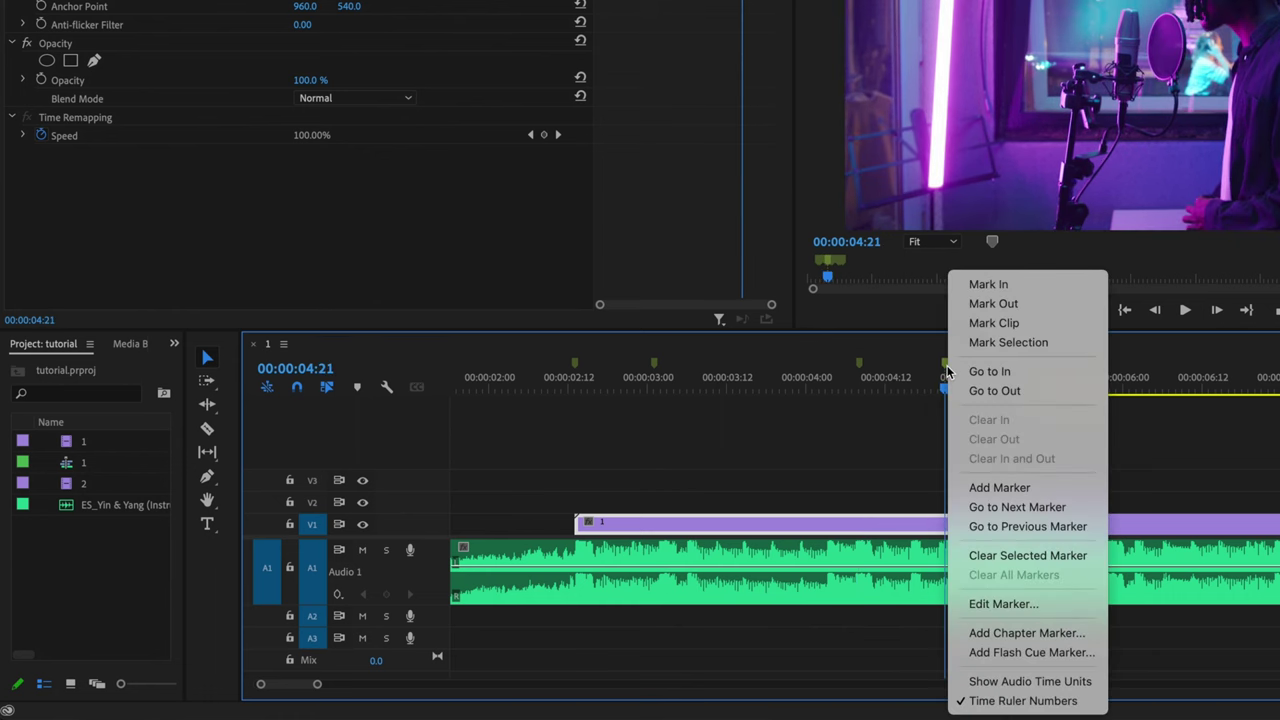
left_click(1000, 474)
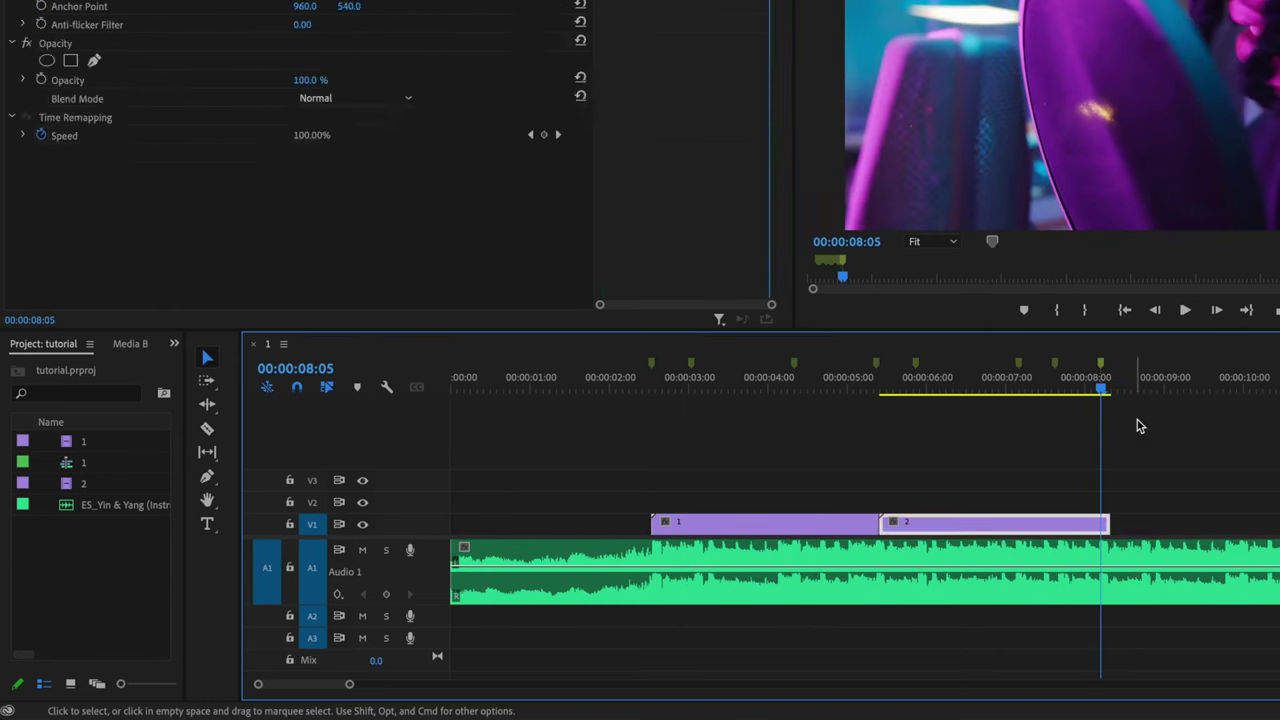
left_click(1215, 465)
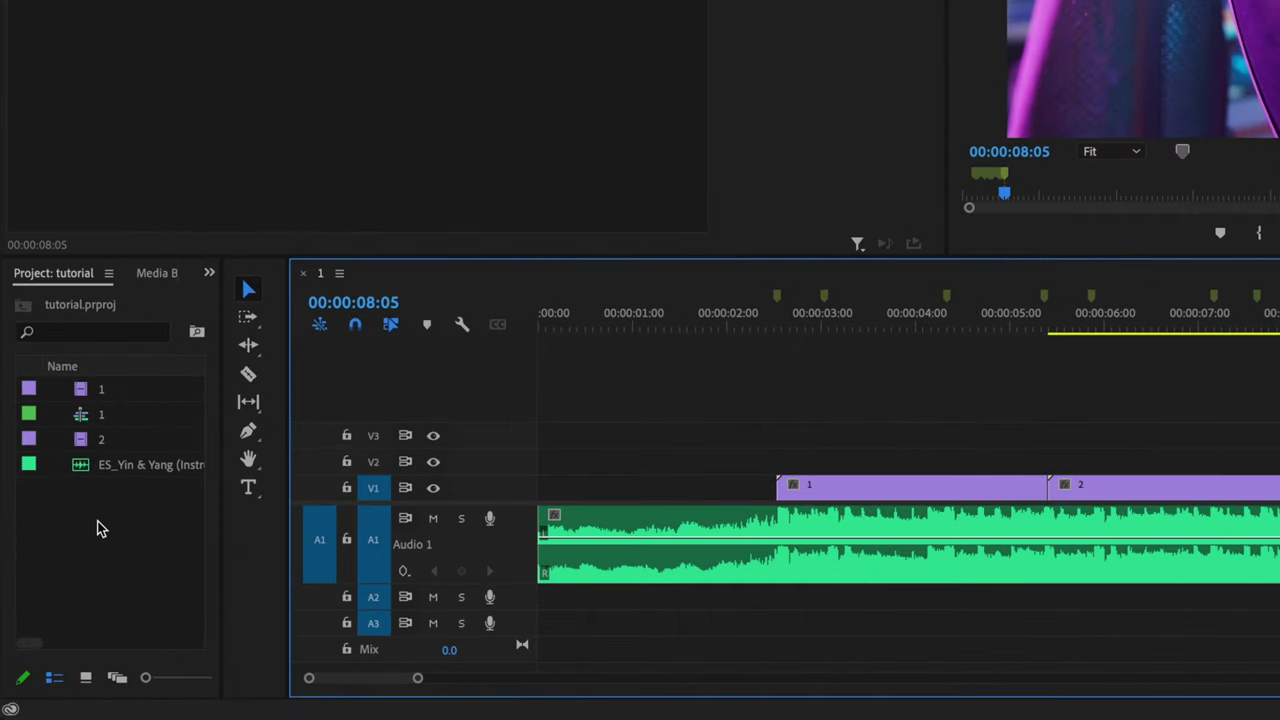
Create a new 1920x1080 Adjustment Layer in the Project panel.
right_click(97, 528)
mouse_move(200, 384)
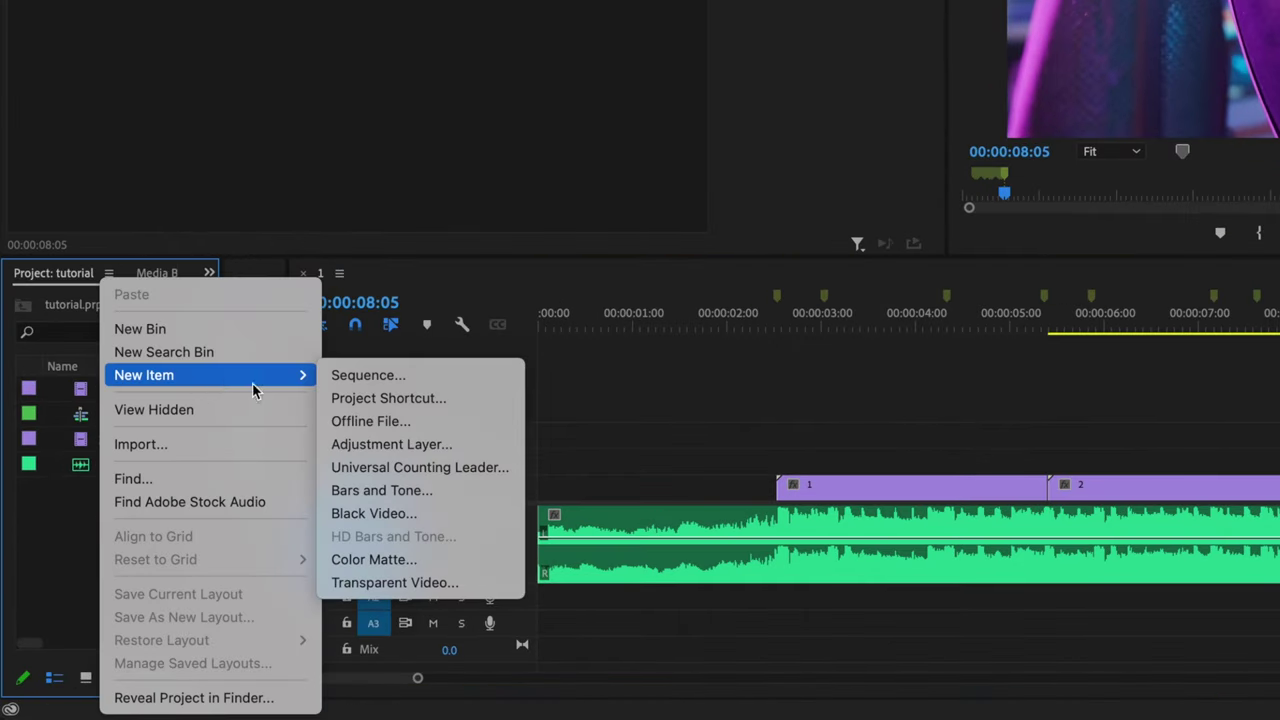
left_click(420, 446)
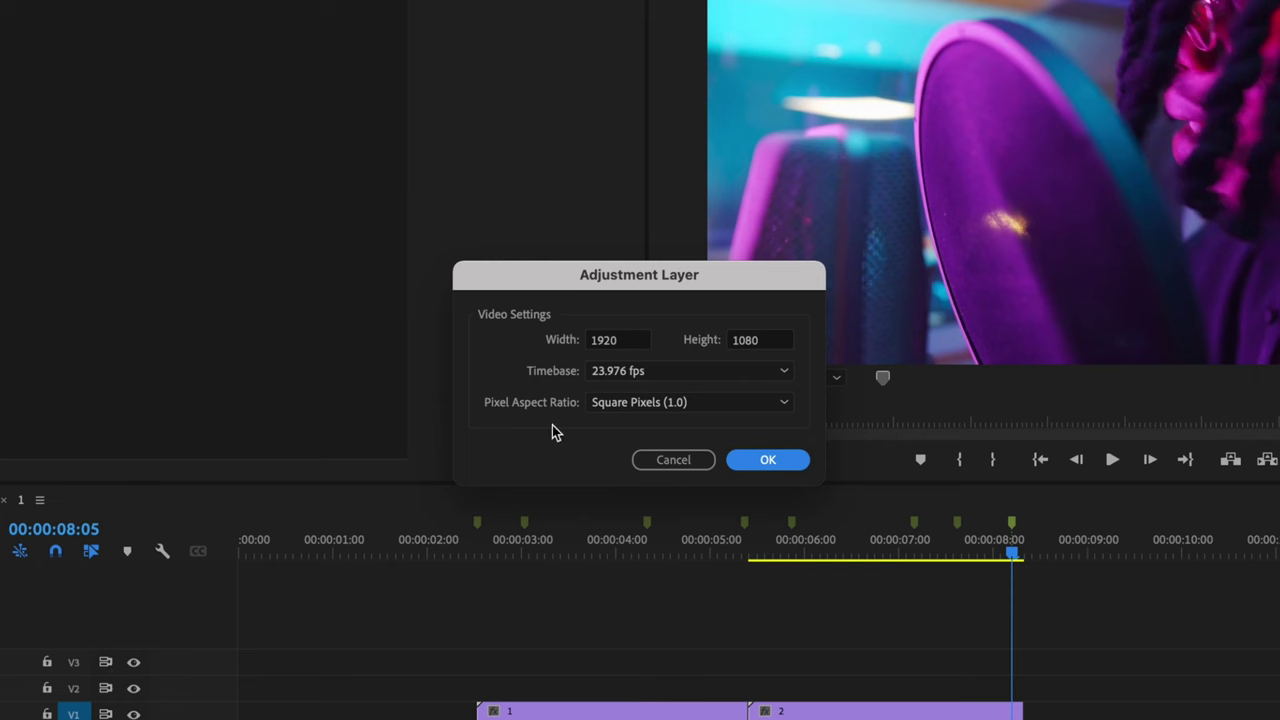
left_click(770, 461)
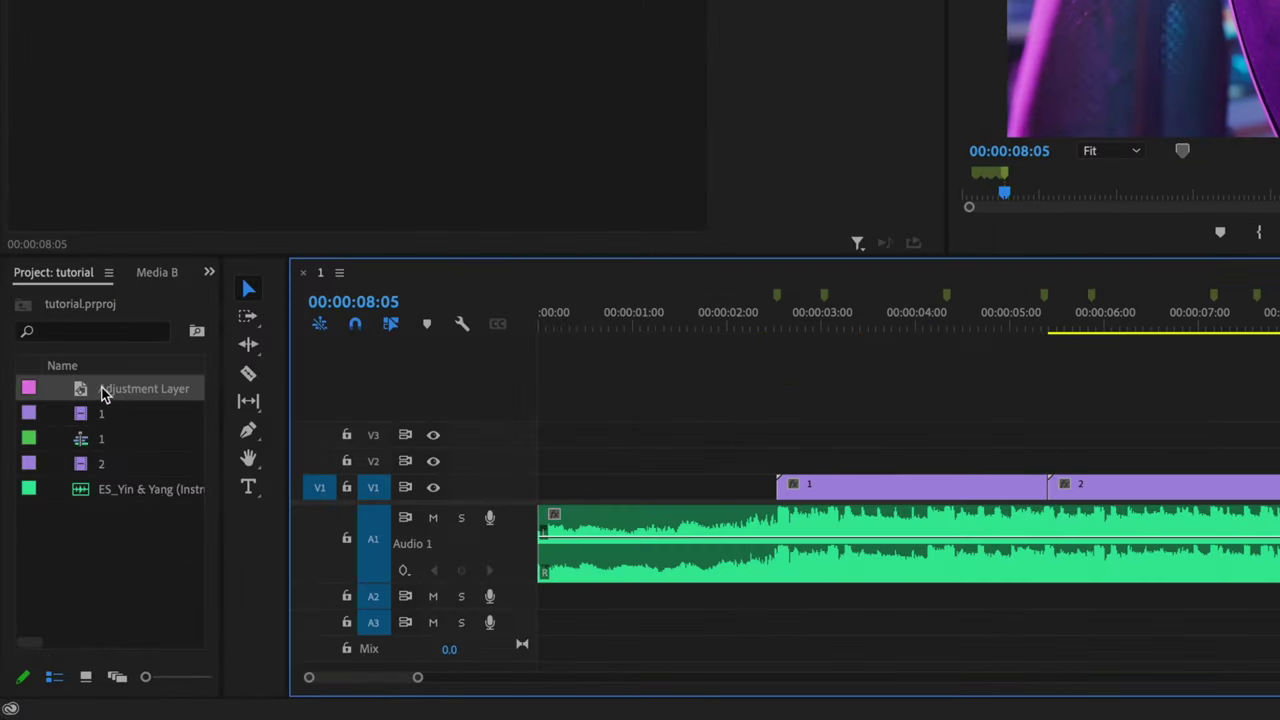
Place the Adjustment Layer on V2 spanning clips 1 and 2.
left_click_drag(103, 391, 781, 462)
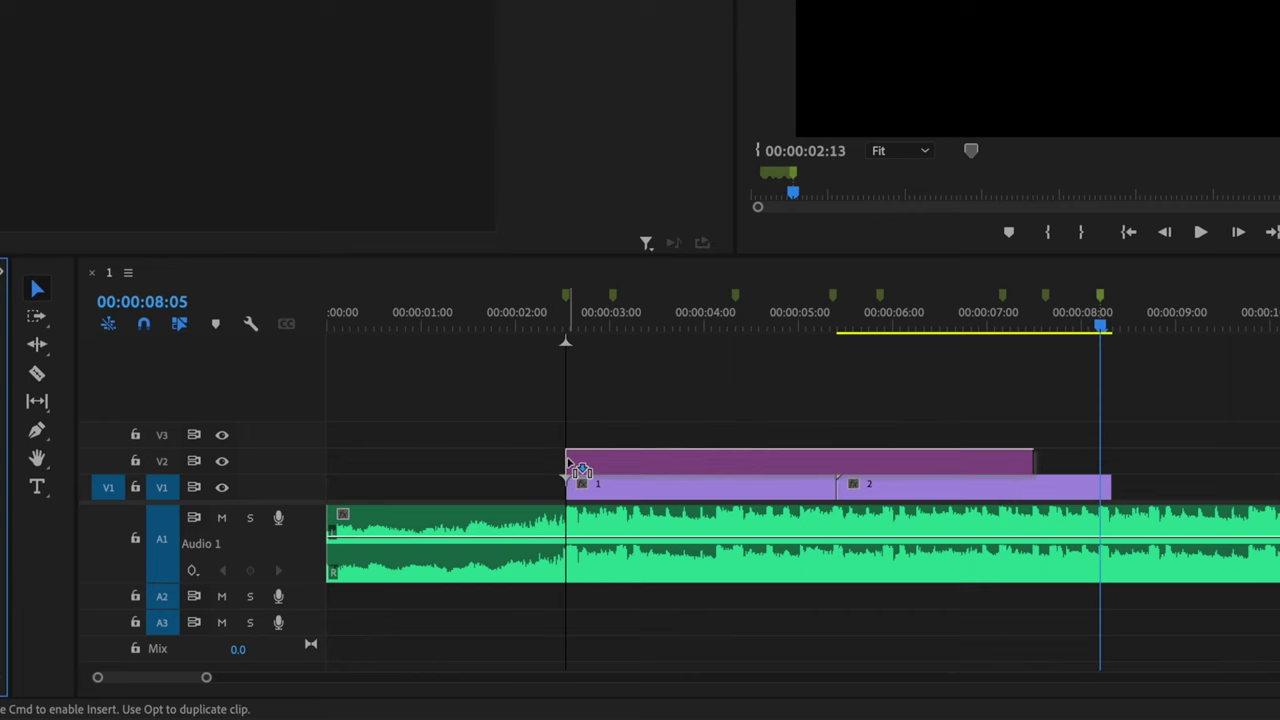
left_click_drag(568, 463, 575, 462)
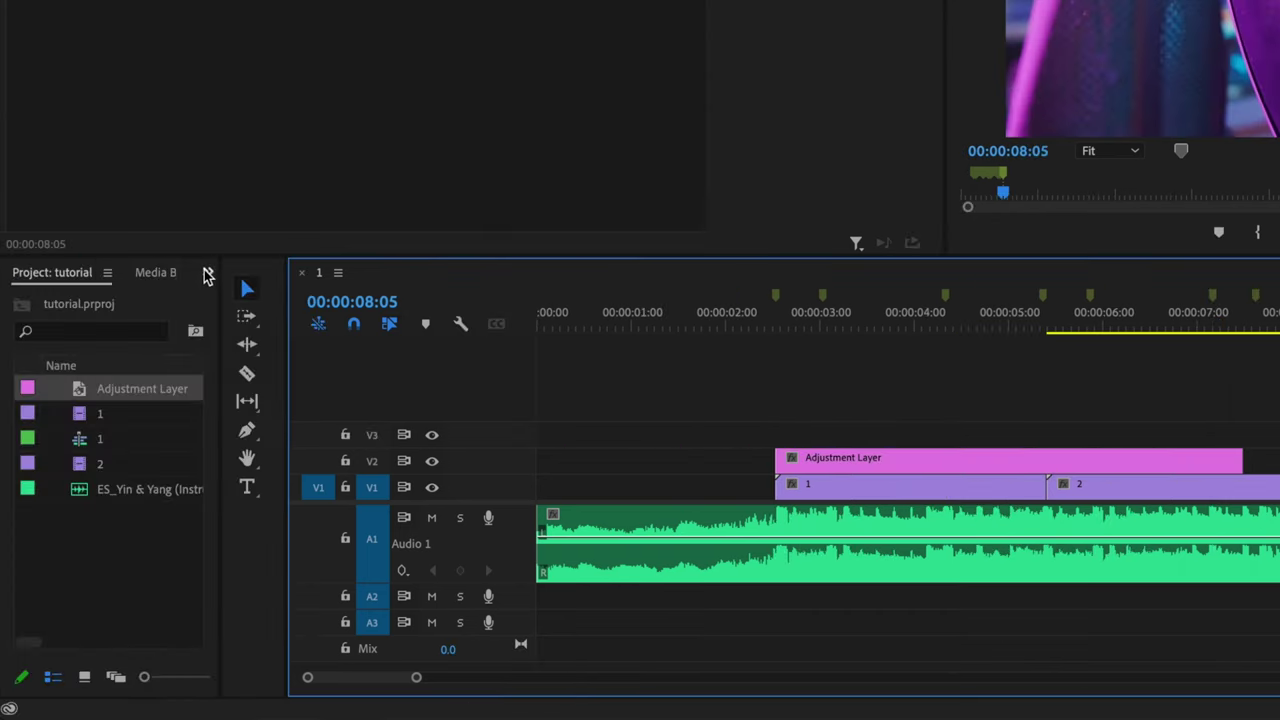
left_click(207, 276)
Search the Effects panel for 'transfo' and apply Distort > Transform to the adjustment layer.
left_click(280, 388)
left_click(176, 302)
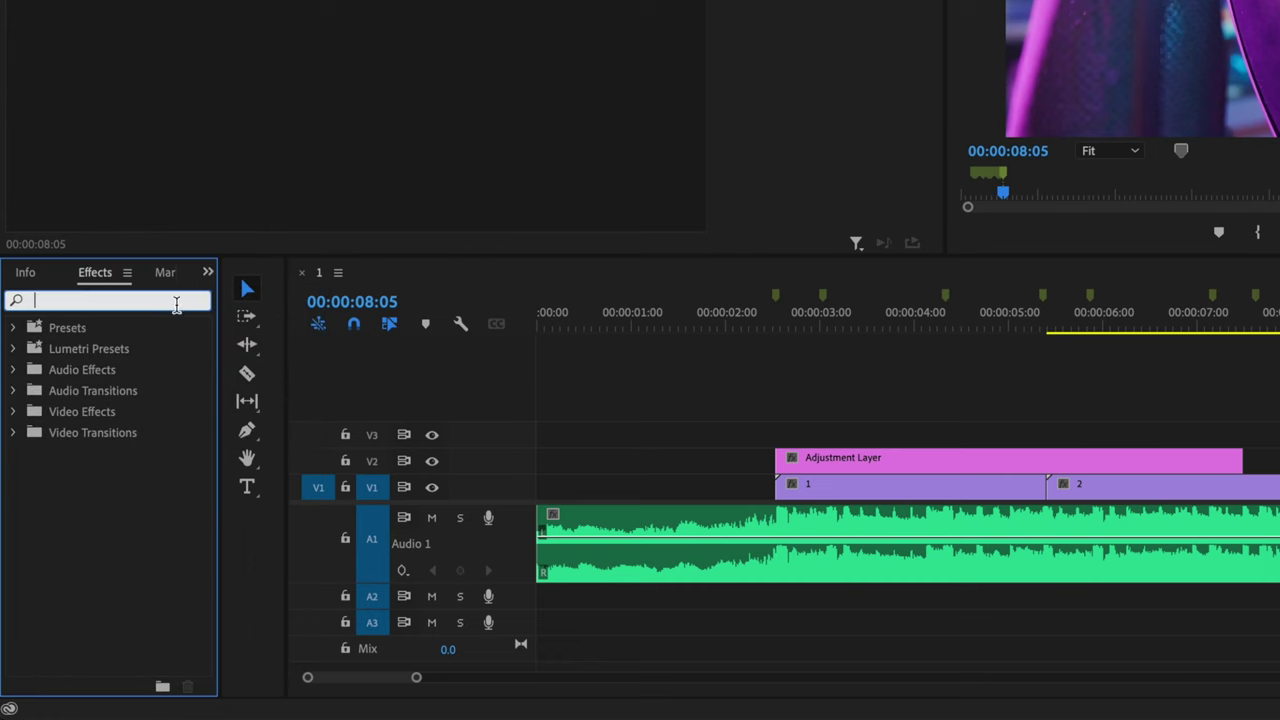
type("transform")
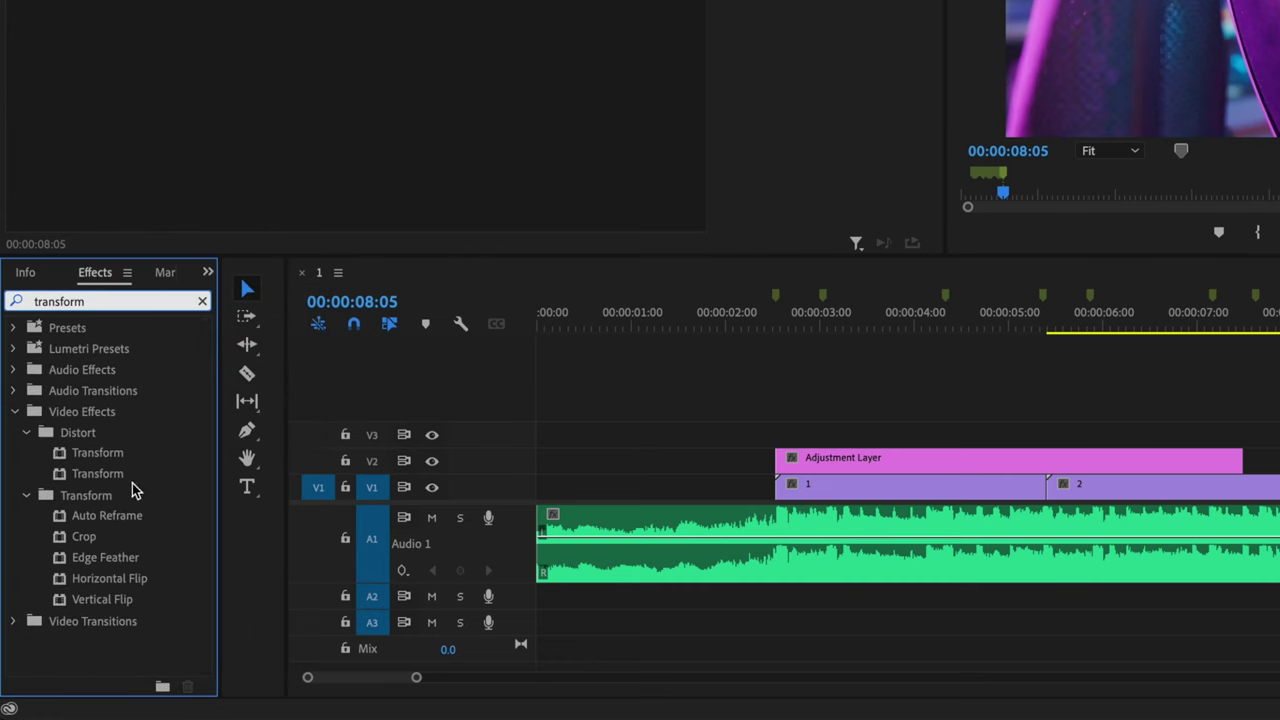
left_click_drag(100, 473, 853, 458)
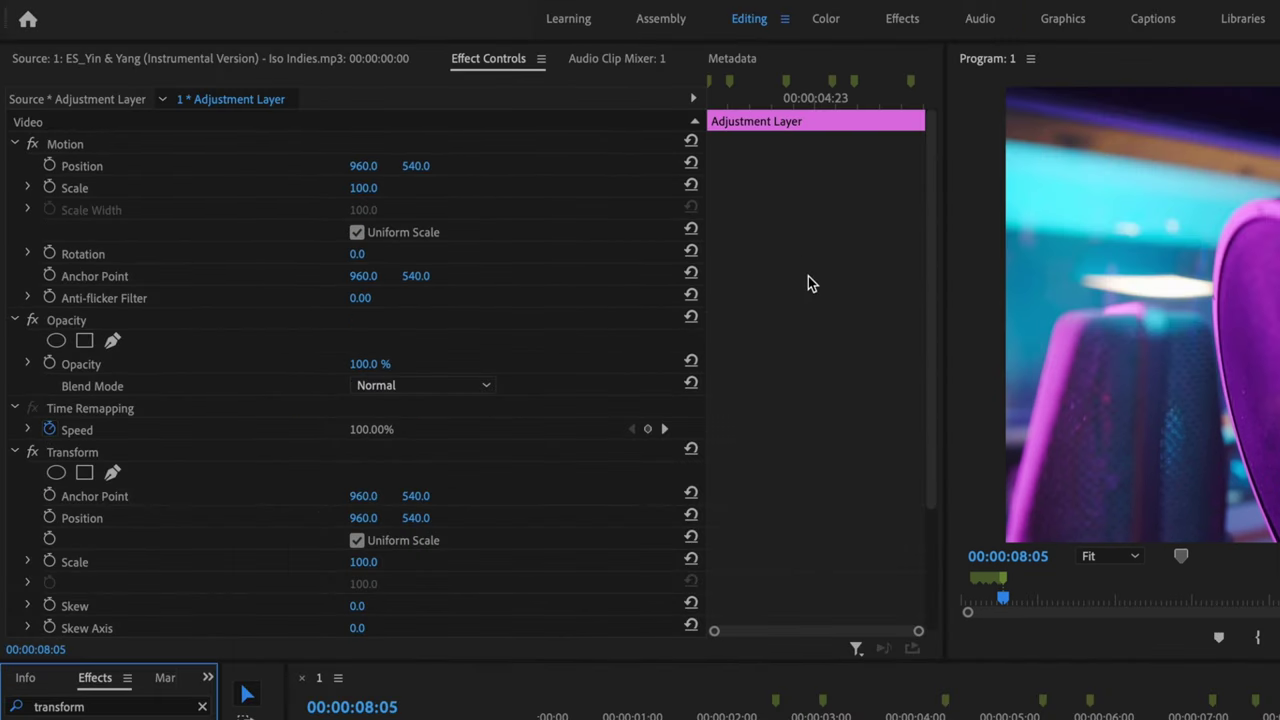
Park the playhead on the first marker at 00:00:02:13 and select the adjustment layer.
scroll(812, 290, "down", 3)
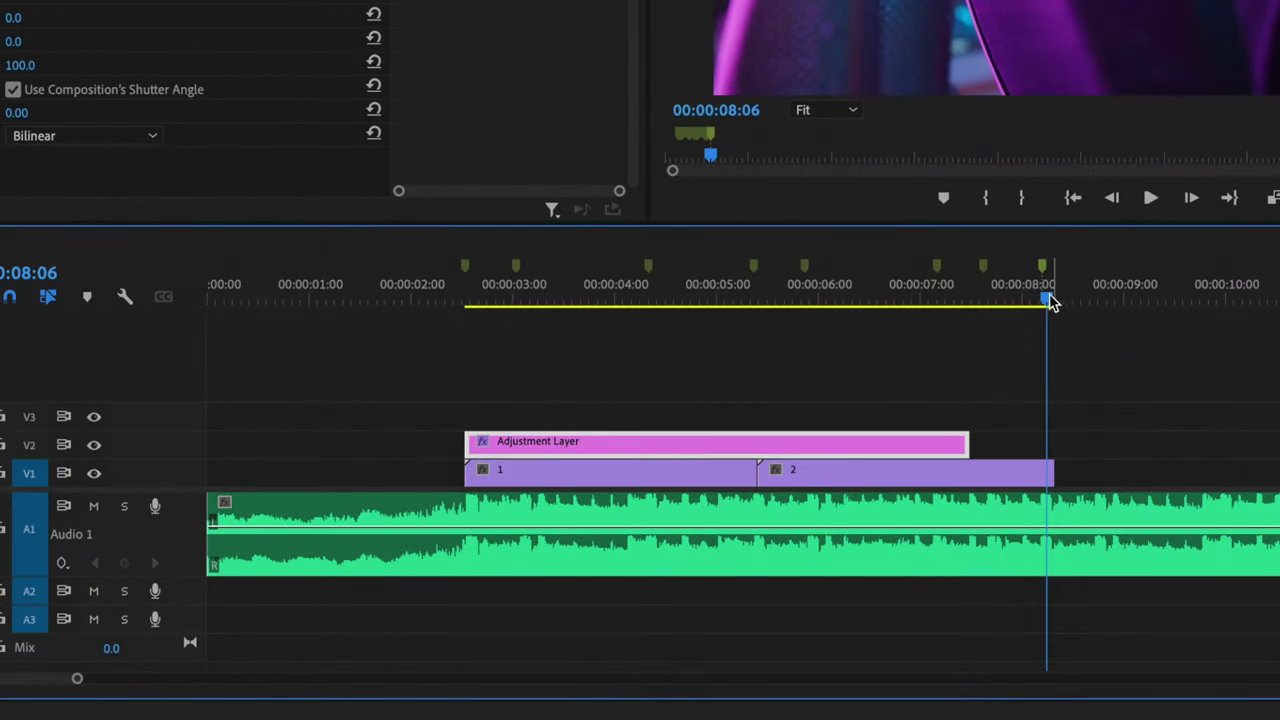
left_click_drag(1049, 300, 1034, 300)
left_click_drag(480, 302, 466, 306)
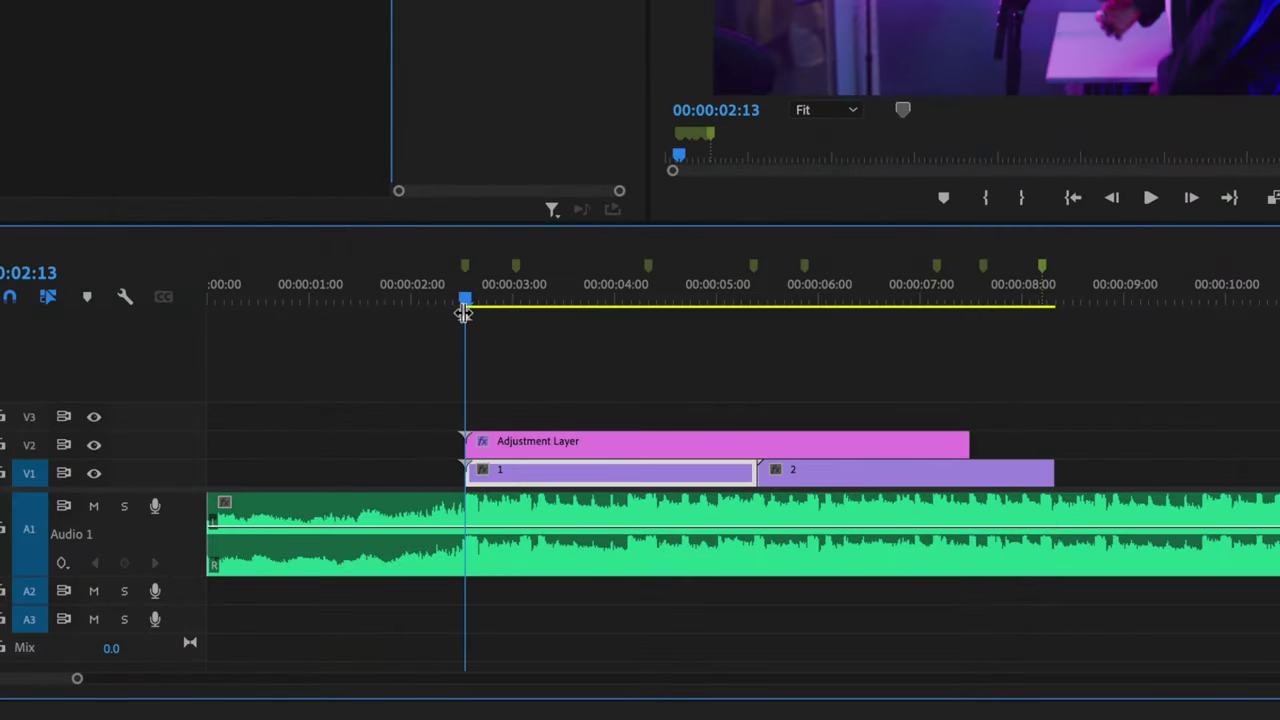
left_click(540, 441)
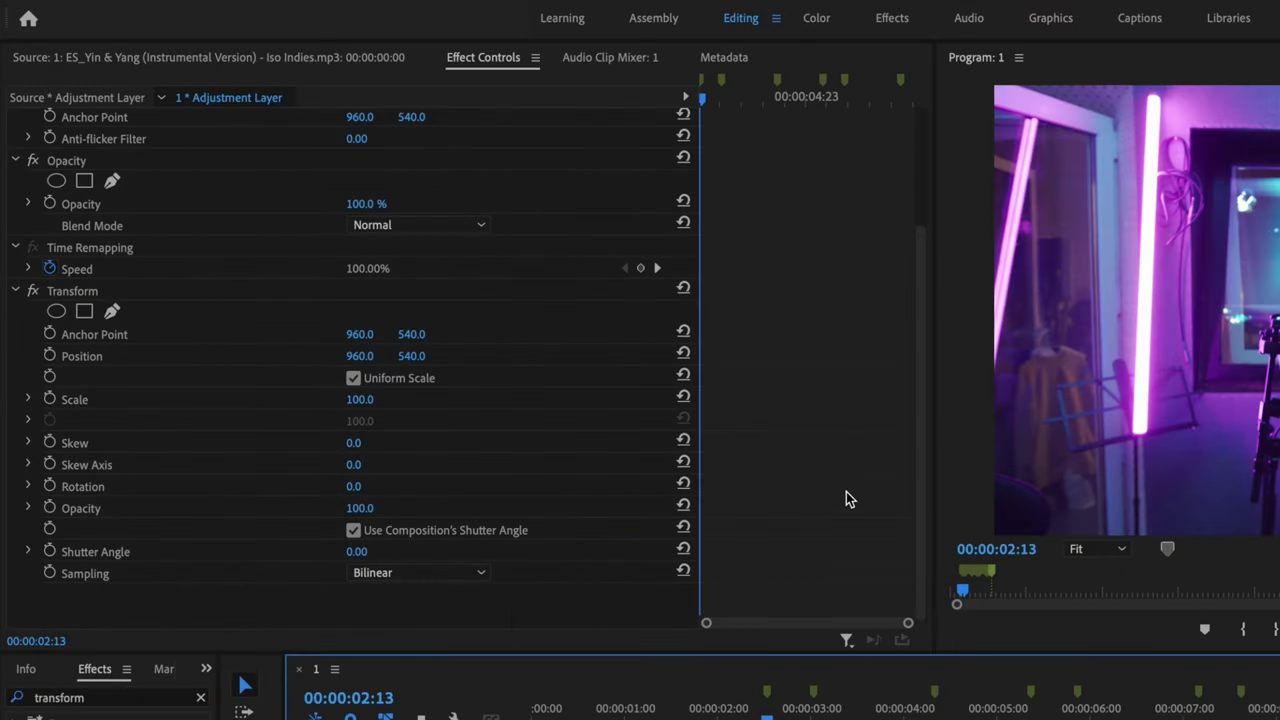
Keyframe Transform Scale at 125 and set Shutter Angle to 360.
left_click(50, 399)
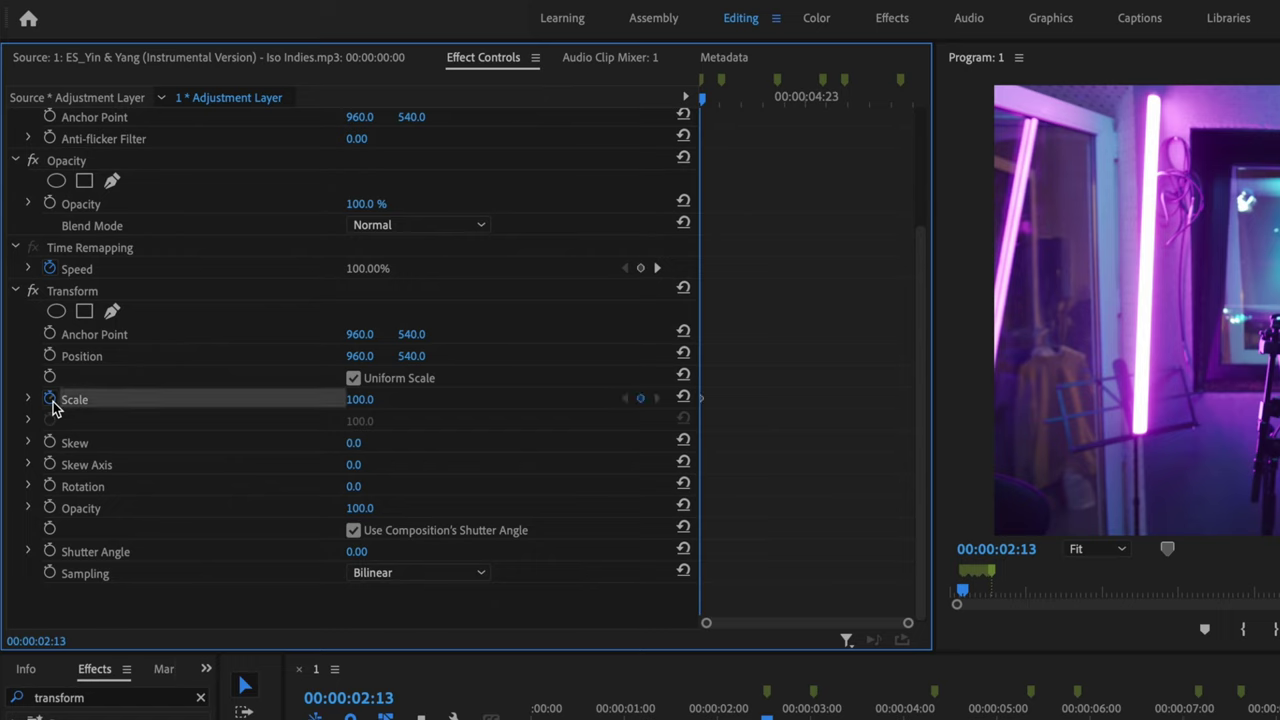
left_click(368, 399)
type("125")
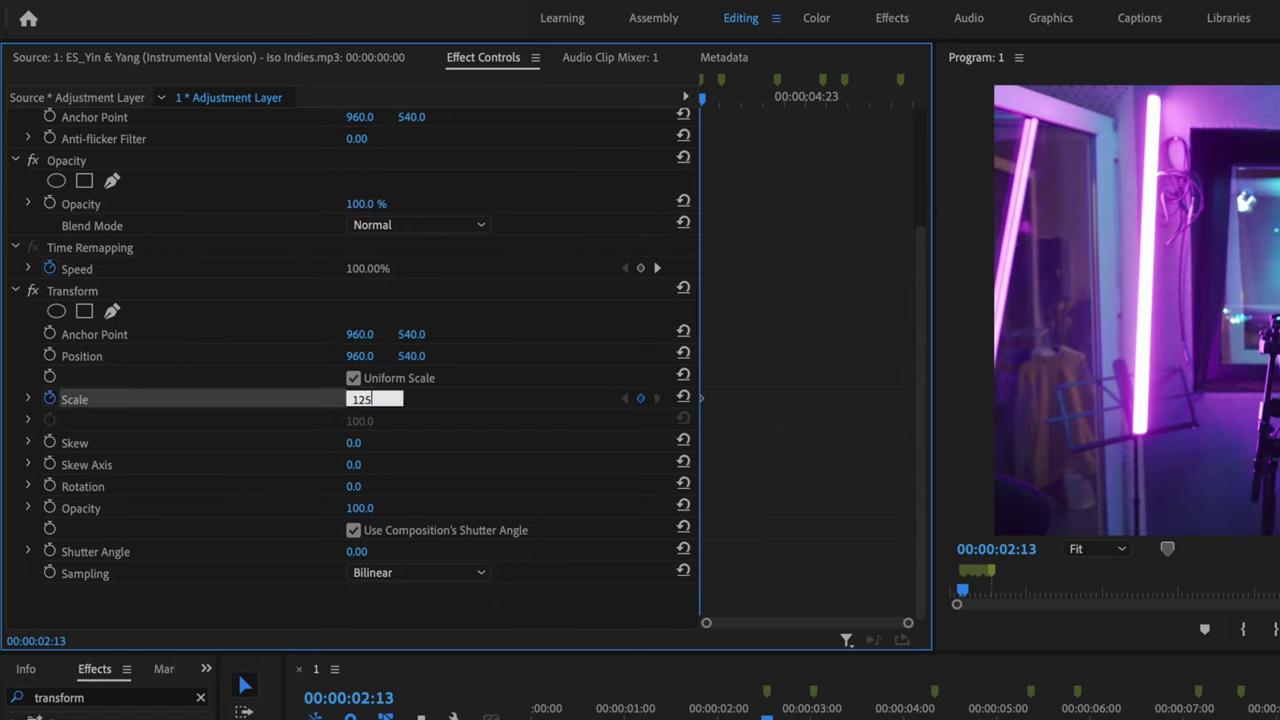
key("Return")
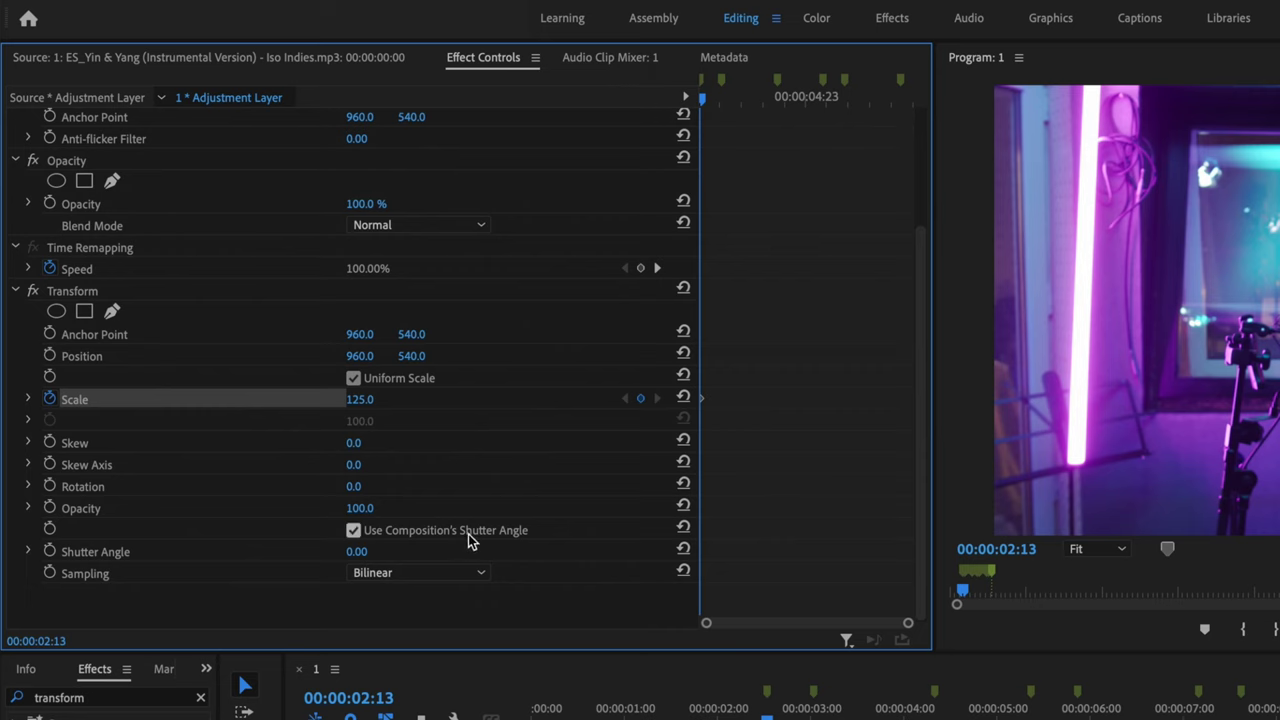
left_click(358, 553)
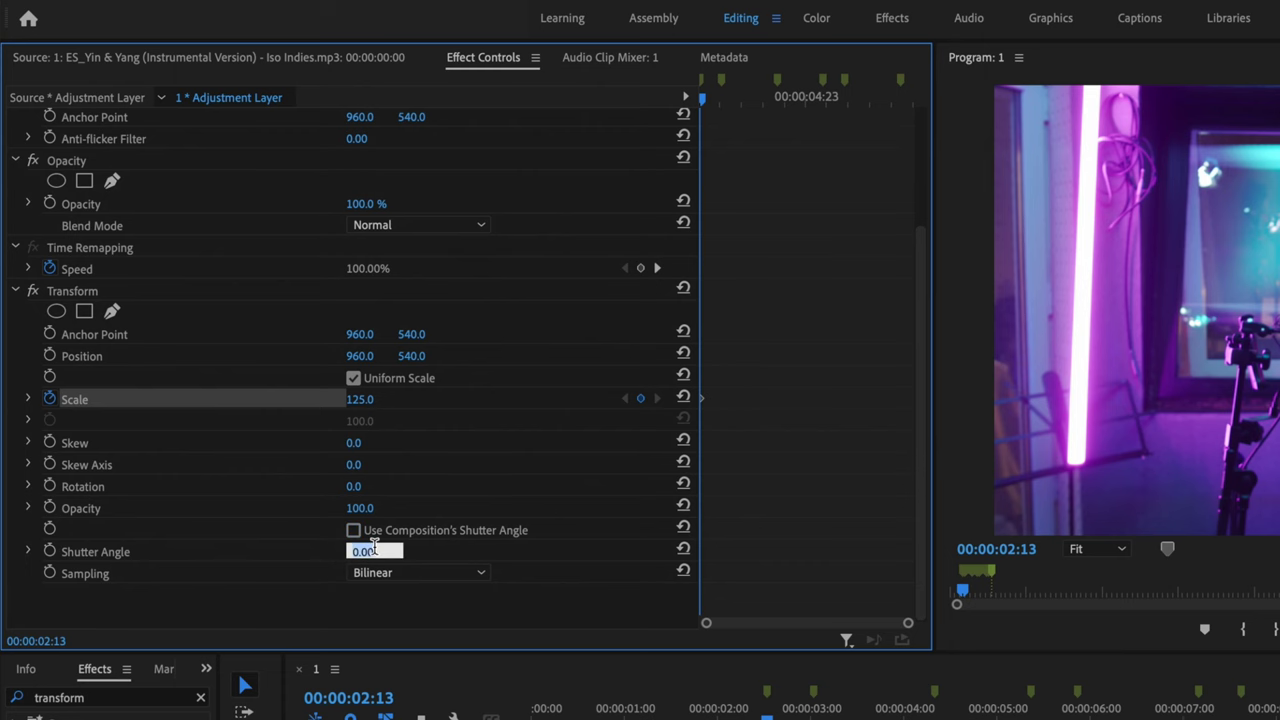
type("360")
key("Return")
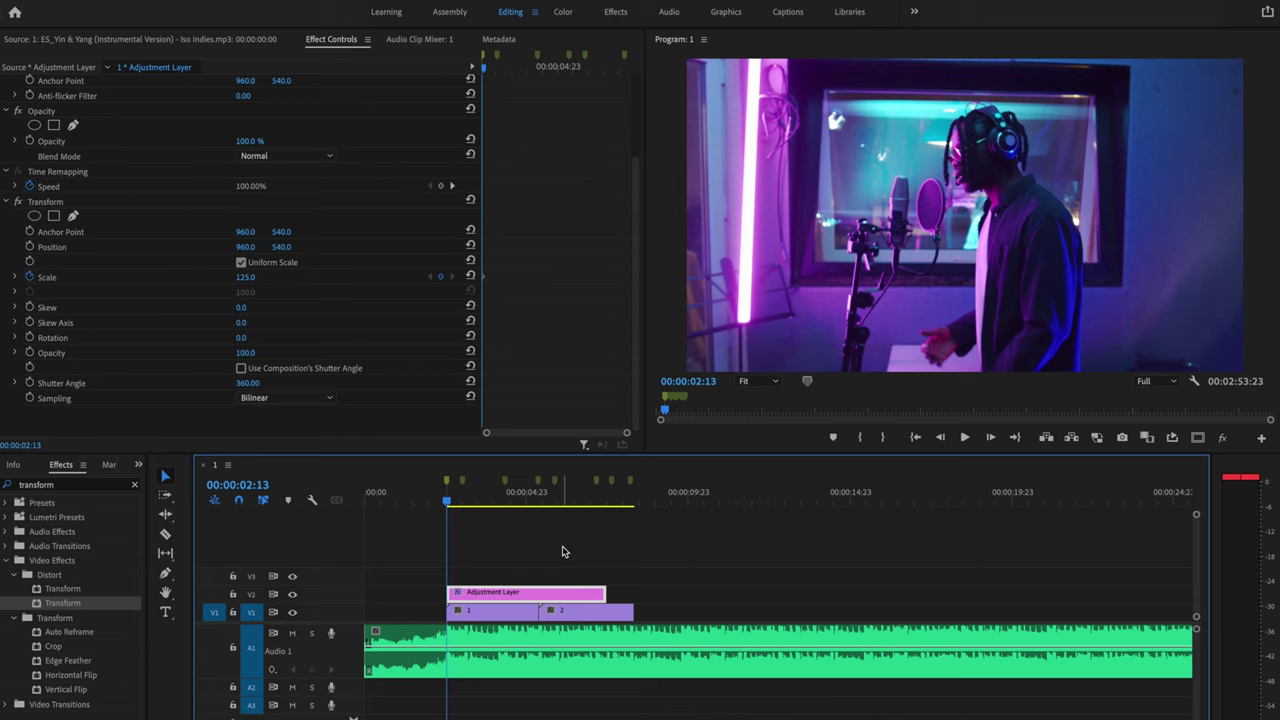
Move to 00:00:02:18 and keyframe Scale back to 100.
key("space")
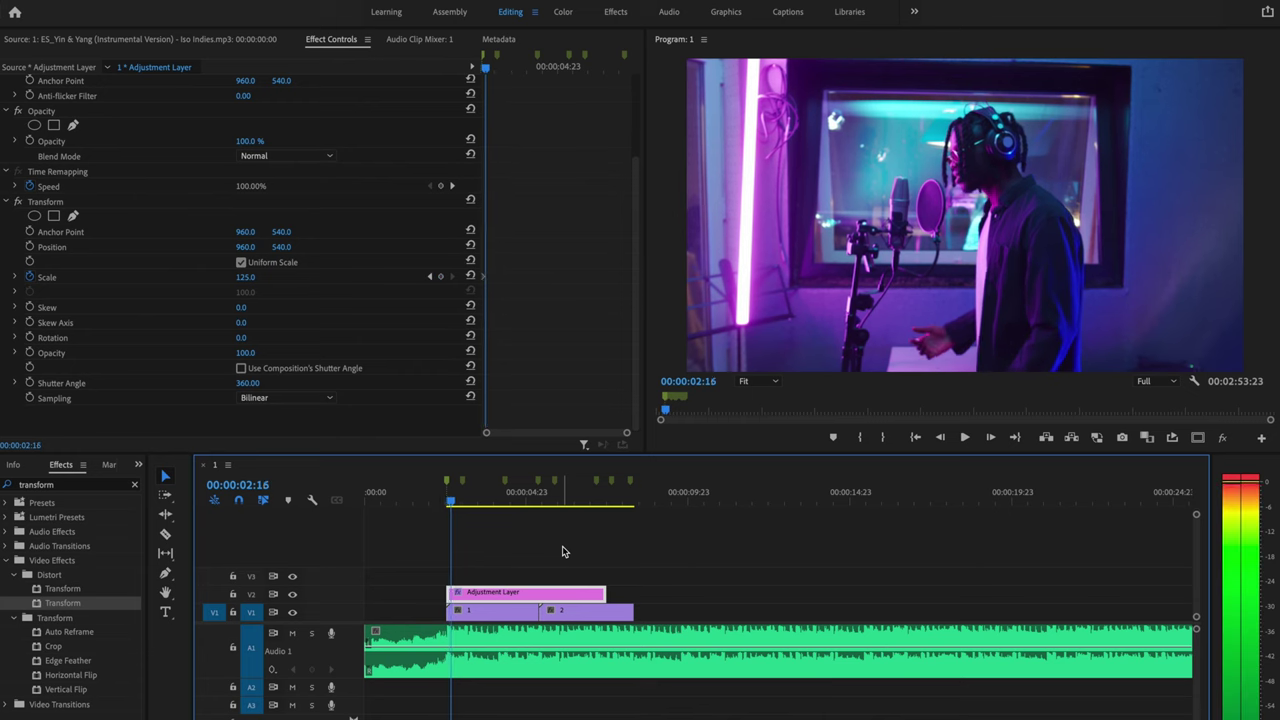
key("space")
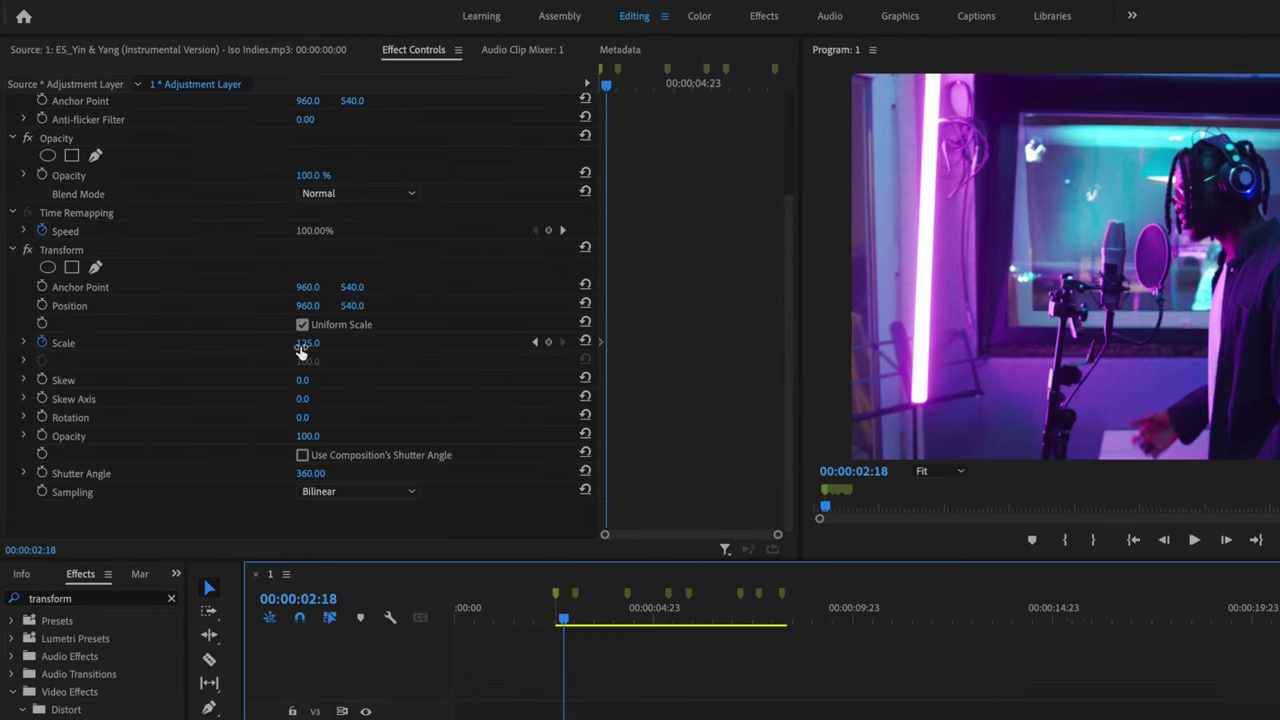
left_click(250, 277)
key("Return")
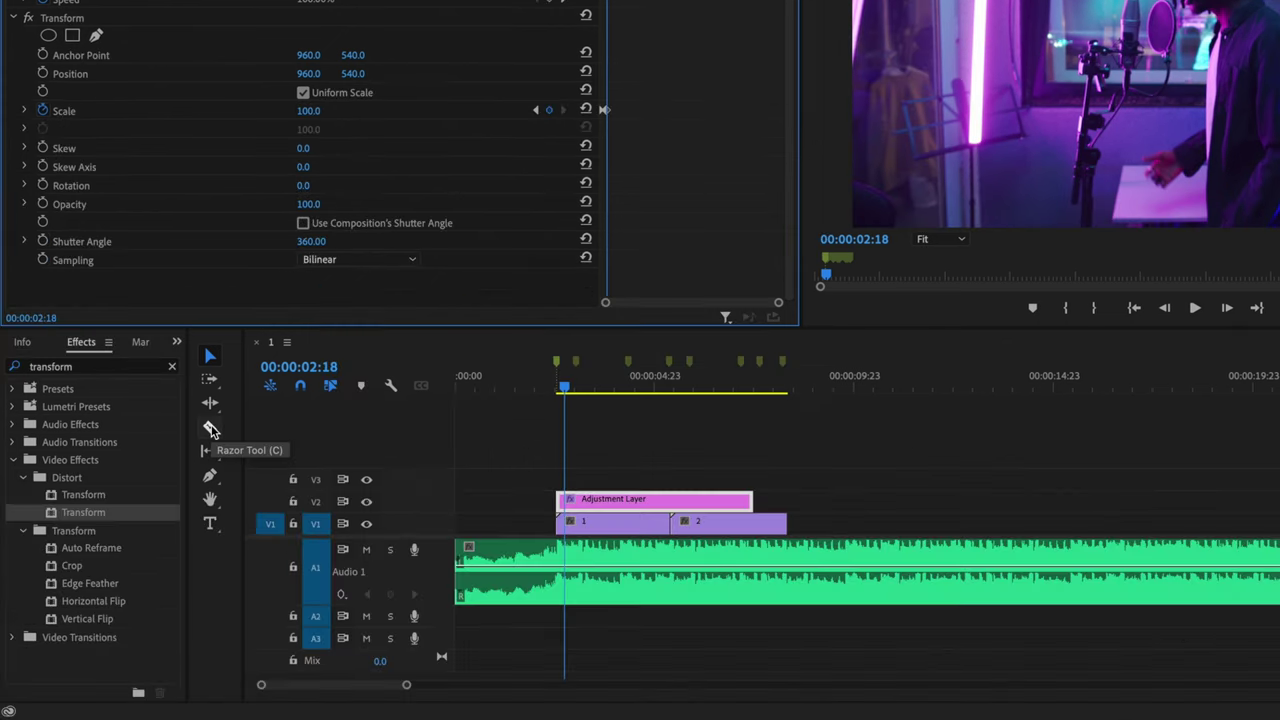
Razor the adjustment layer at 00:00:02:18, delete its long remainder, and preview the pump.
left_click(210, 428)
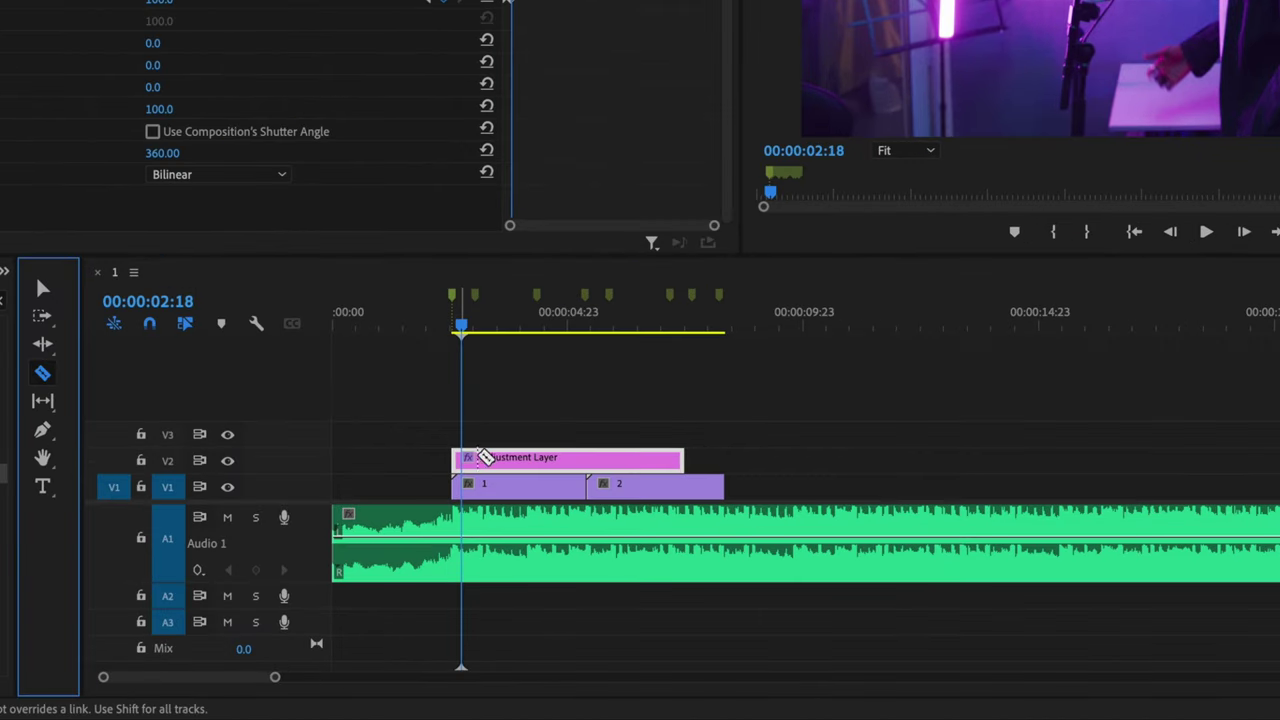
key("equal")
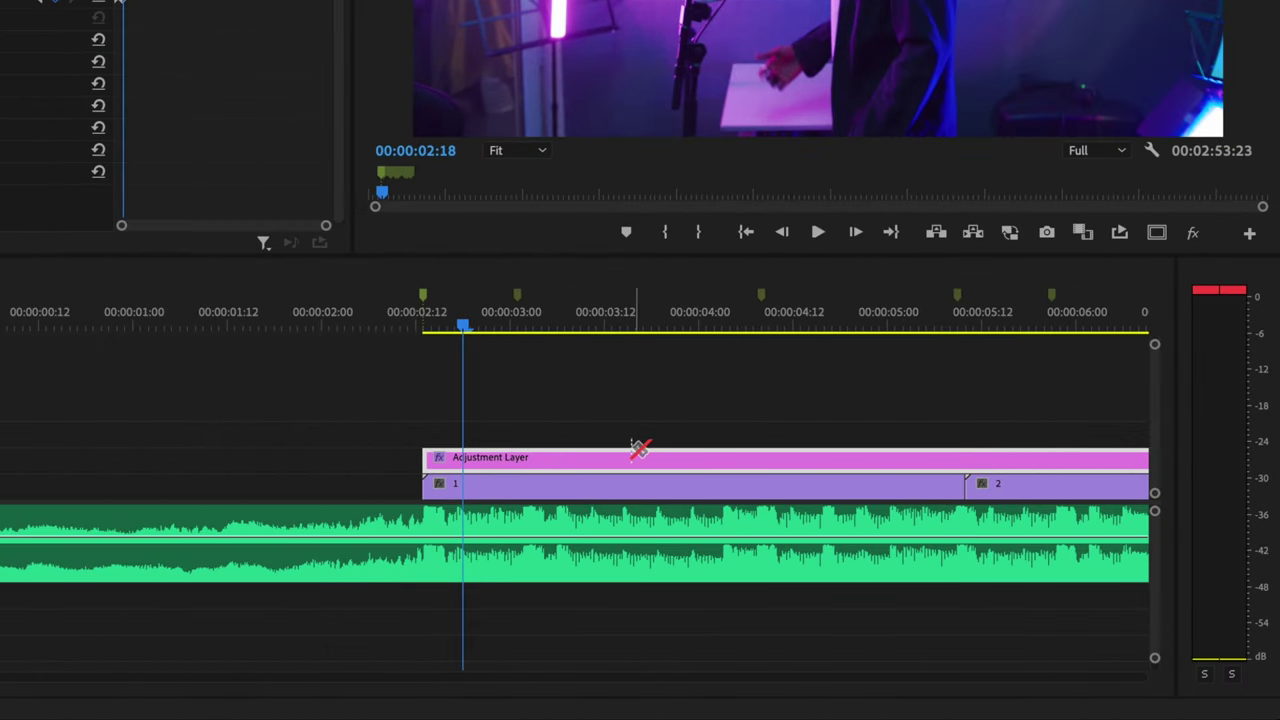
left_click(466, 458)
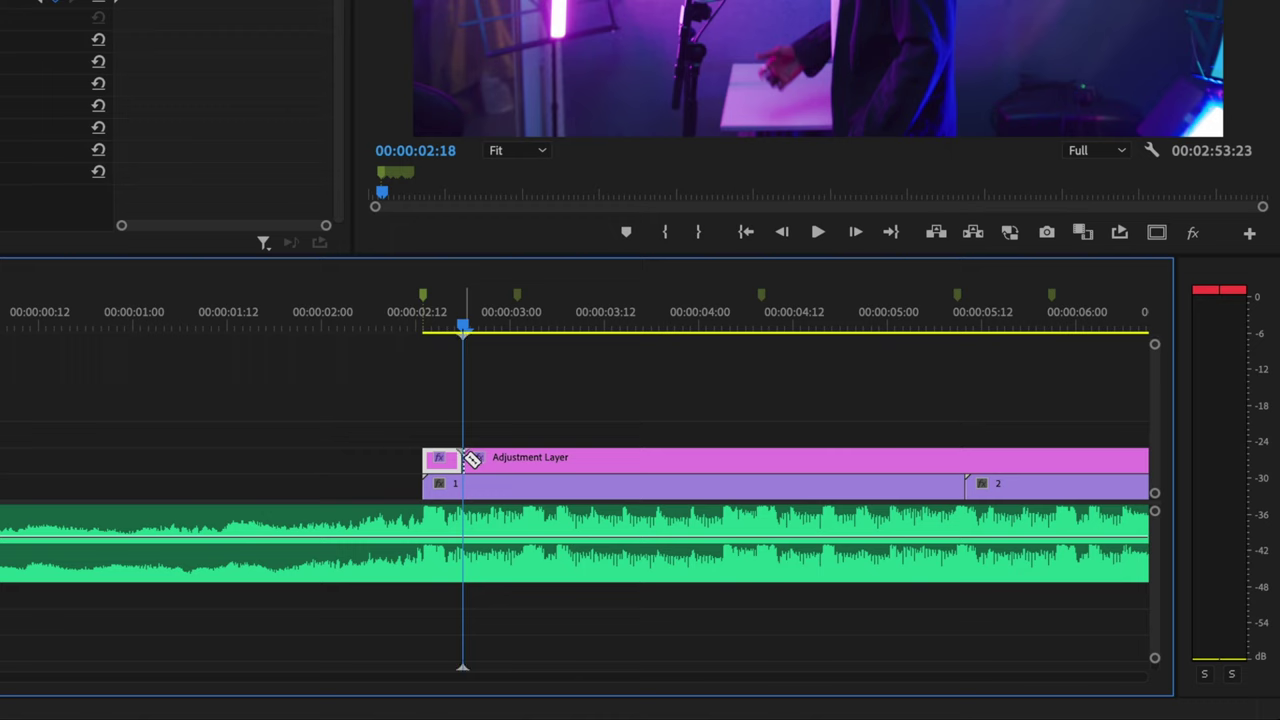
key("v")
double_click(540, 464)
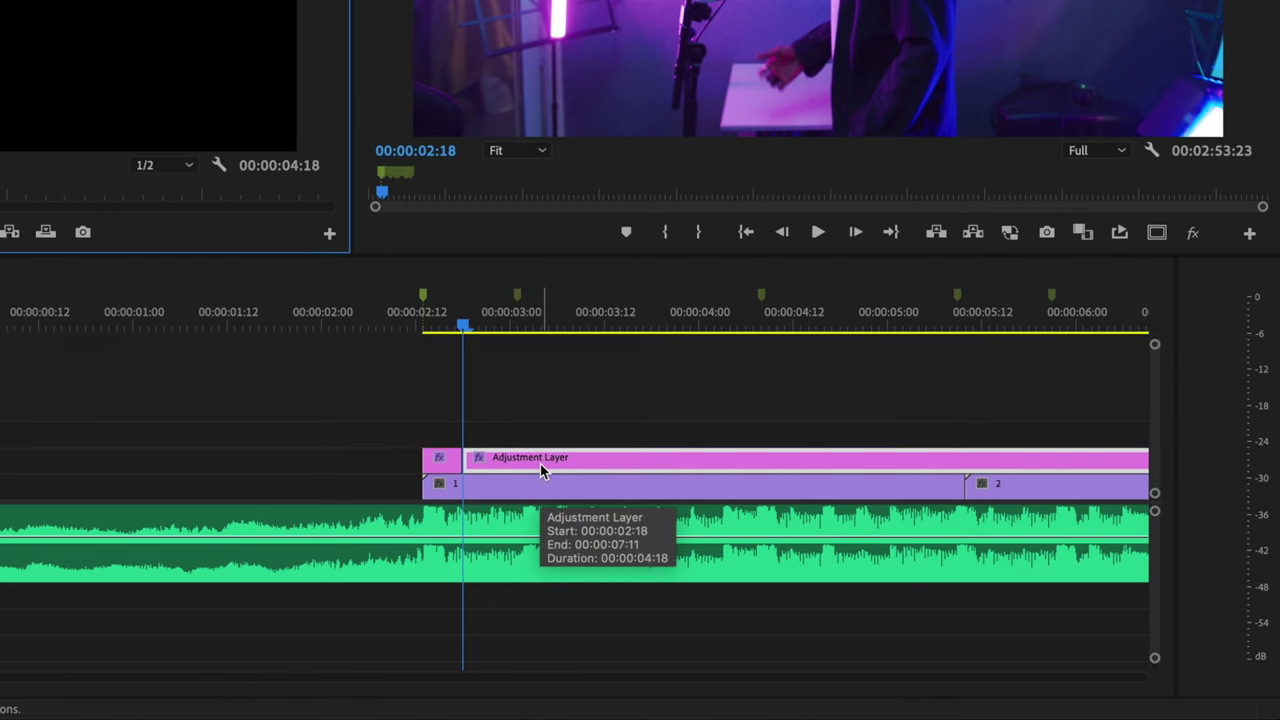
key("Delete")
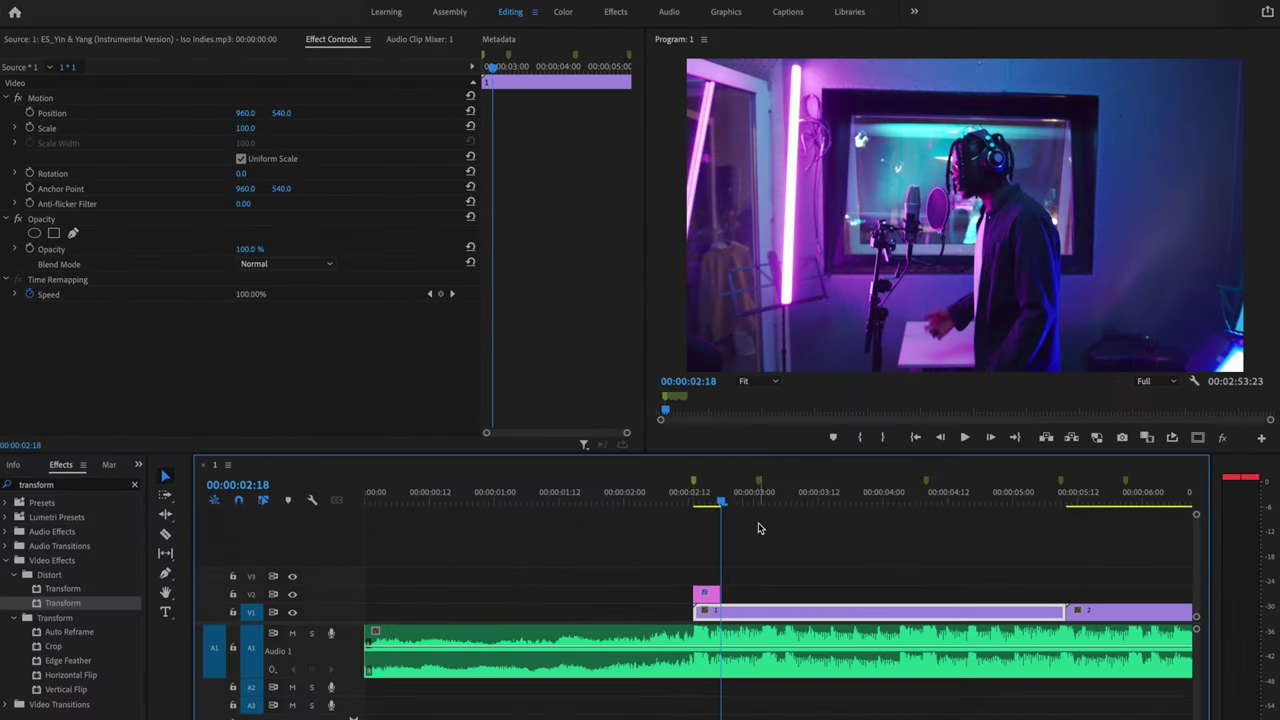
key("space")
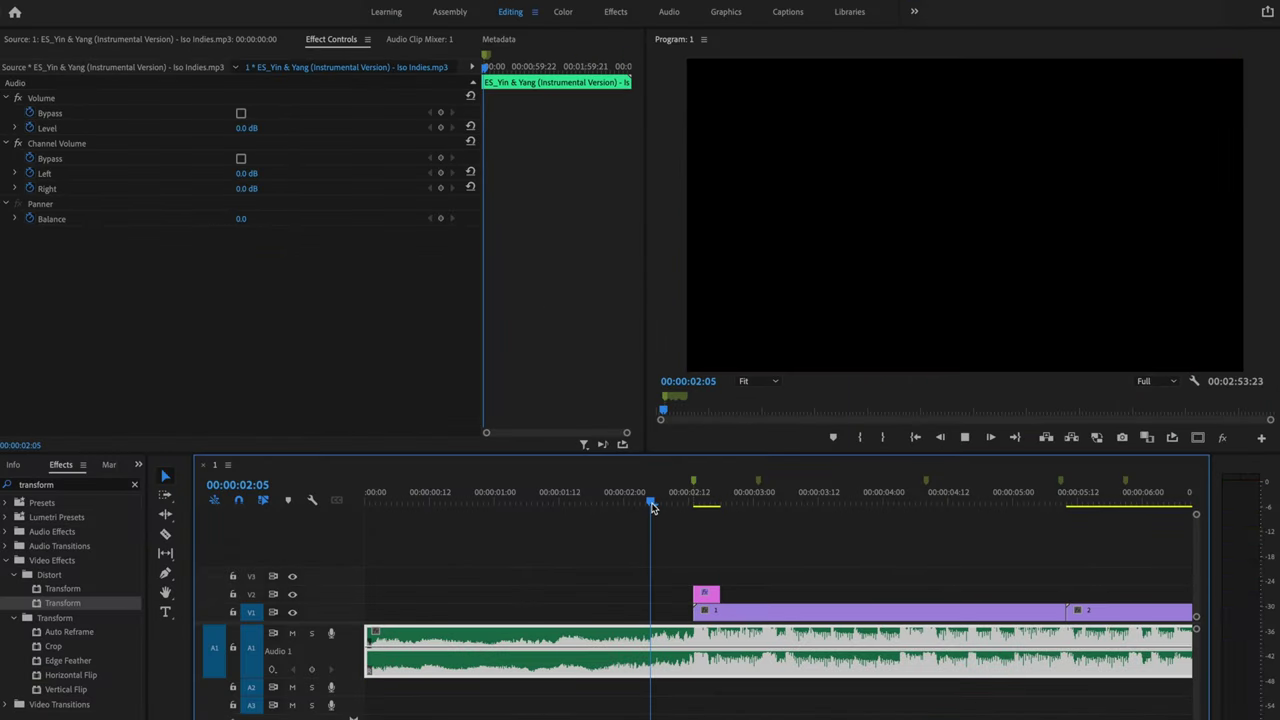
key("space")
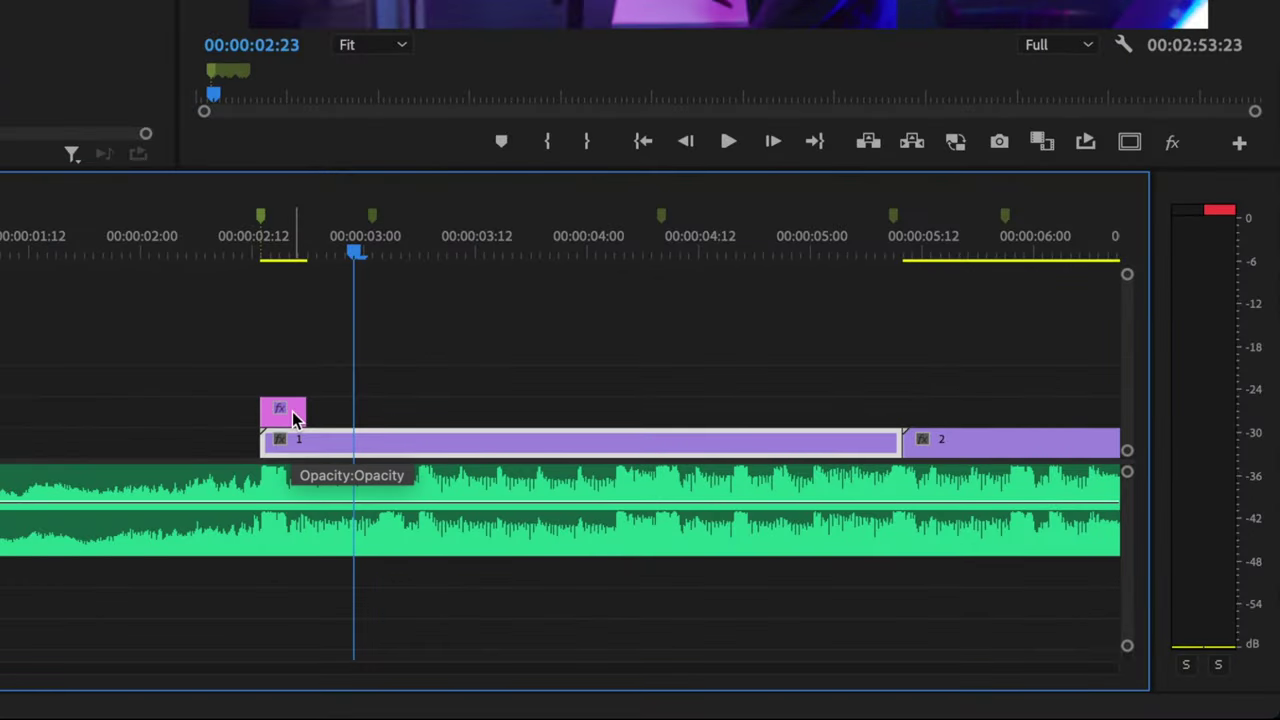
Alt-drag copies of the five-frame pump clip onto each later bass-hit marker through about 8 seconds.
left_click(292, 411)
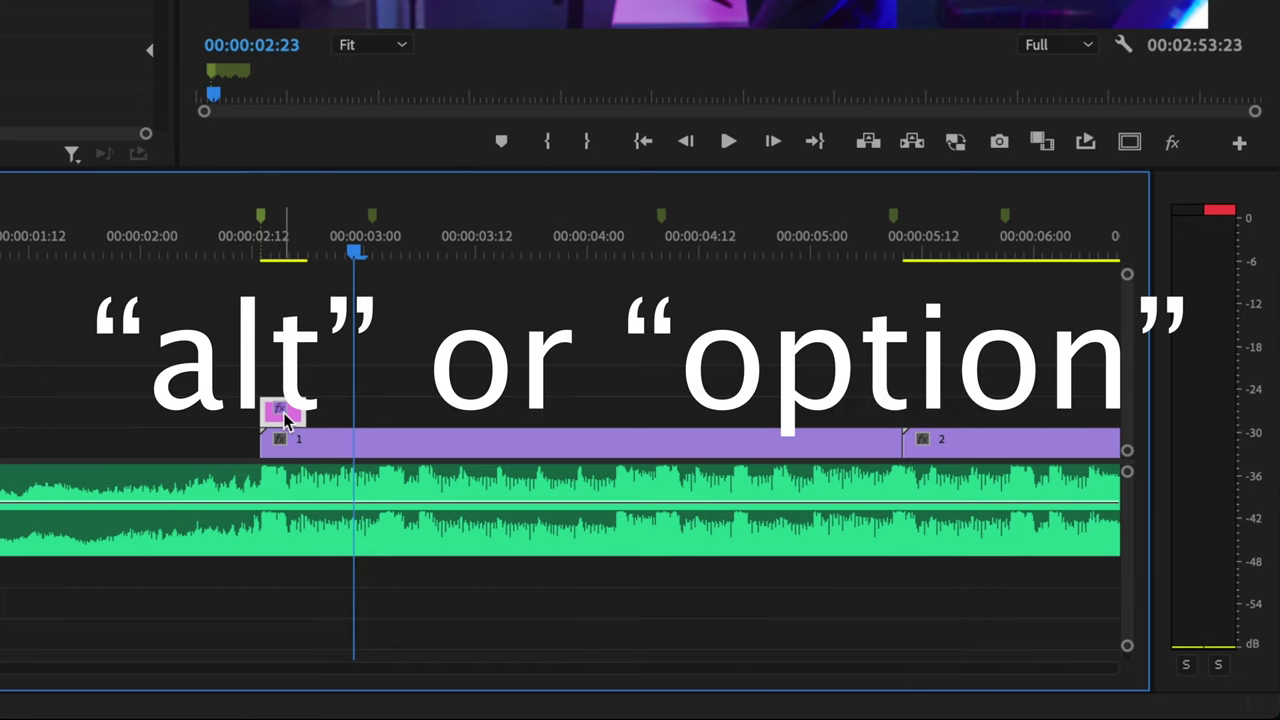
left_click_drag(282, 414, 946, 426)
mouse_move(540, 414)
left_mouse_down()
mouse_move(523, 423)
mouse_move(557, 411)
left_mouse_up()
left_click_drag(206, 412, 446, 413)
scroll(206, 426, "down", 3)
left_click_drag(163, 412, 417, 440)
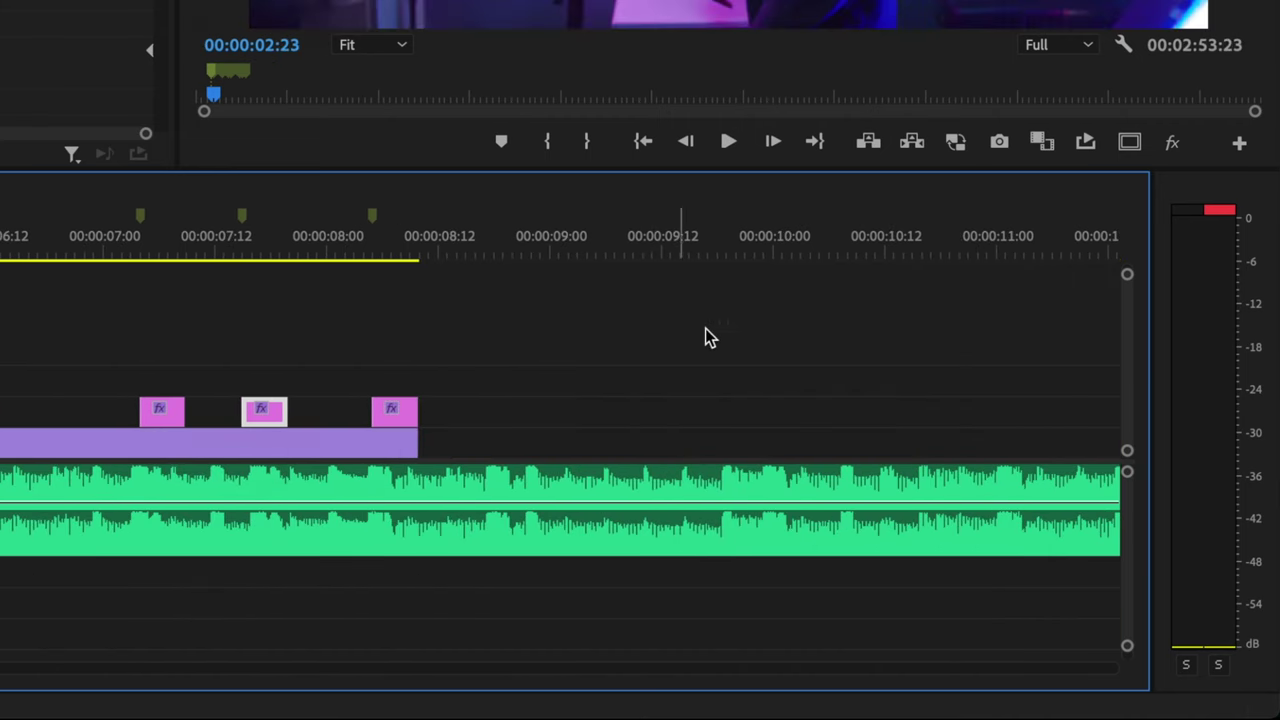